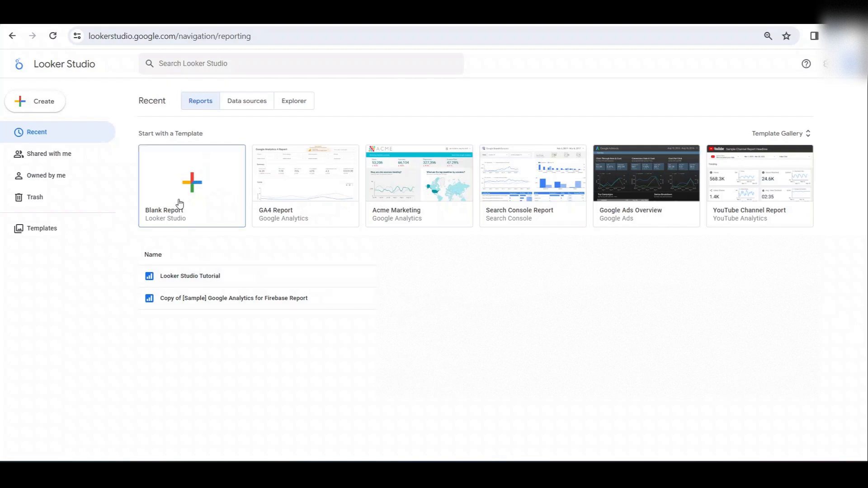
# - Open the Looker Studio Tutorial report and switch it to edit mode
pyautogui.hotkey('ctrl', '+')
pyautogui.hotkey('ctrl', '+')
pyautogui.hotkey('ctrl', '+')
pyautogui.hotkey('ctrl', '+')
pyautogui.hotkey('ctrl', '+')
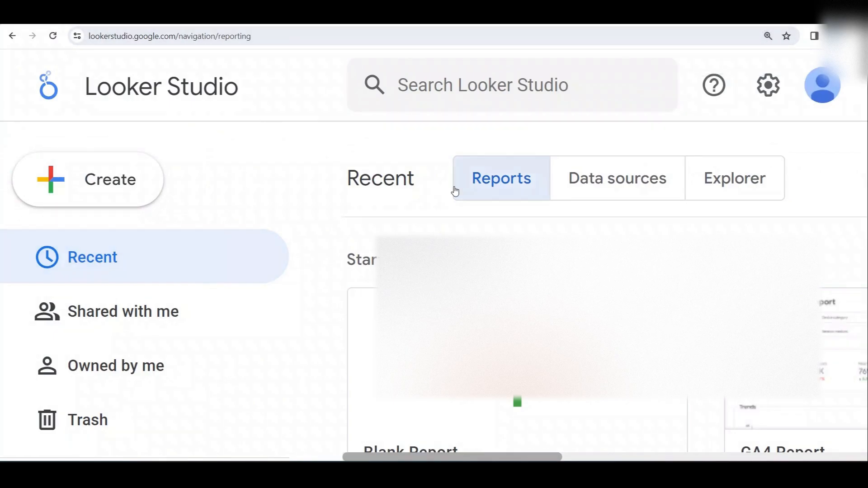
pyautogui.hotkey('ctrl', '0')
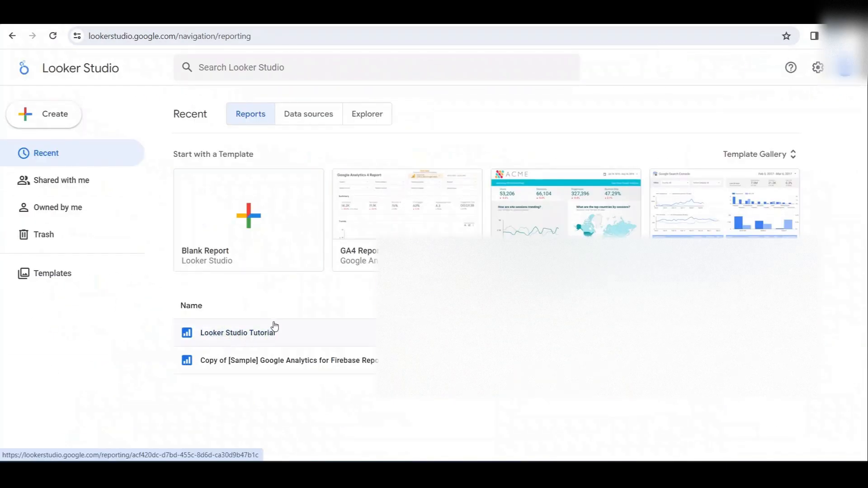
pyautogui.click(236, 333)
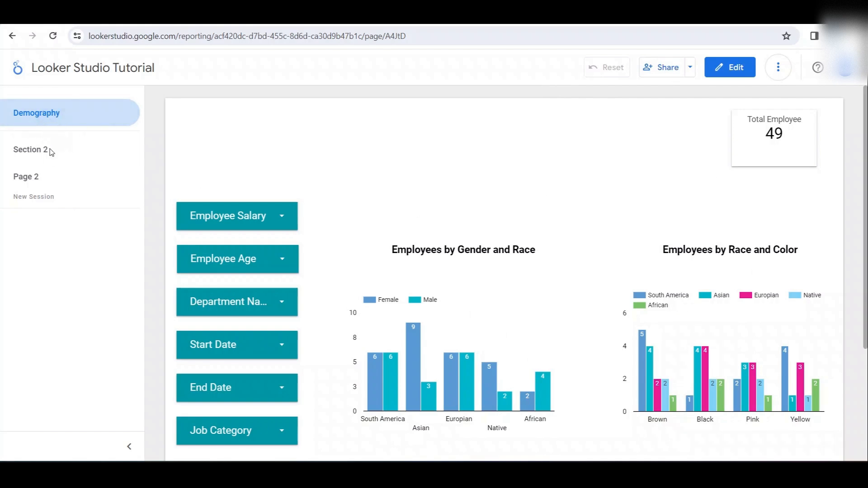
pyautogui.scroll(-1, 500, 159)
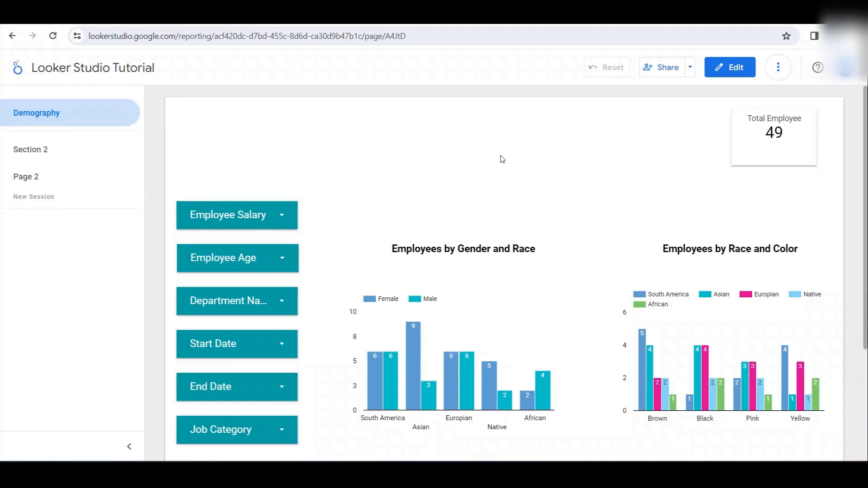
pyautogui.scroll(1, 500, 158)
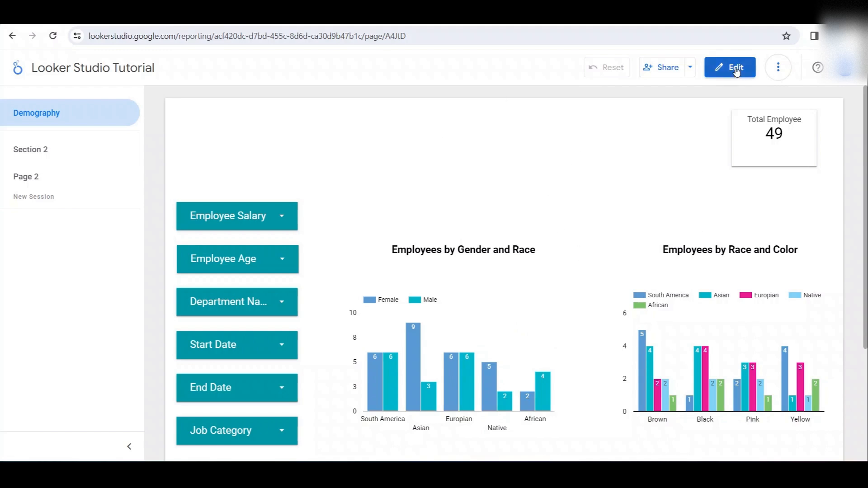
pyautogui.click(735, 70)
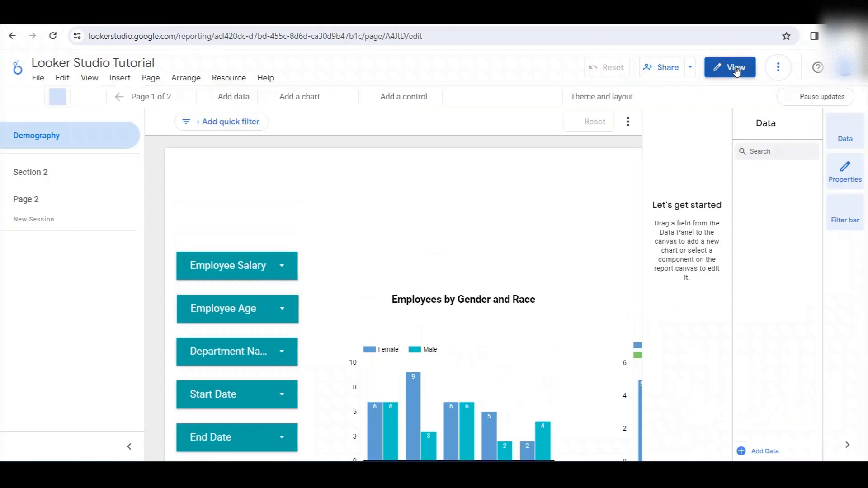
# - Browse the Google and partner connectors available for adding data to the report, and close the list without connecting
pyautogui.click(233, 101)
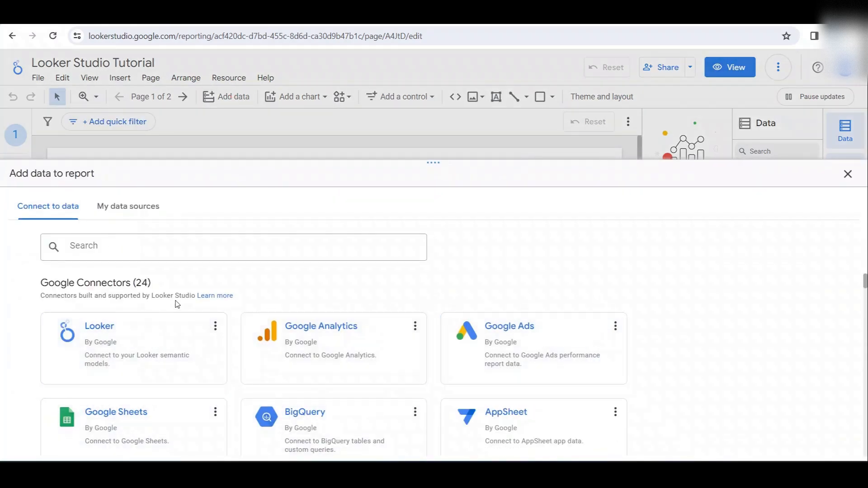
pyautogui.scroll(-3, 598, 335)
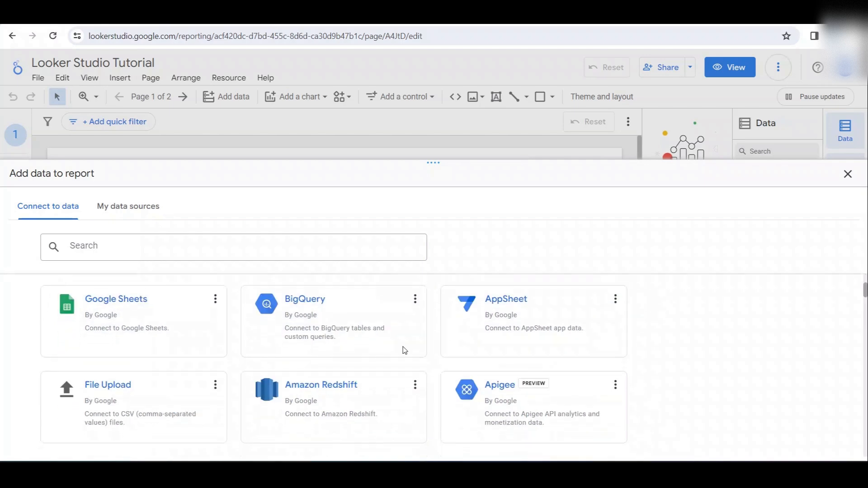
pyautogui.scroll(-5, 591, 335)
pyautogui.scroll(-2, 591, 342)
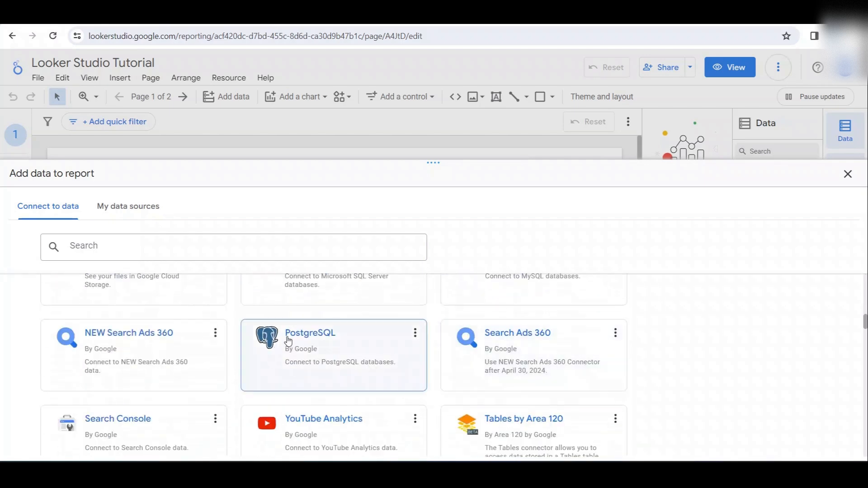
pyautogui.scroll(2, 331, 317)
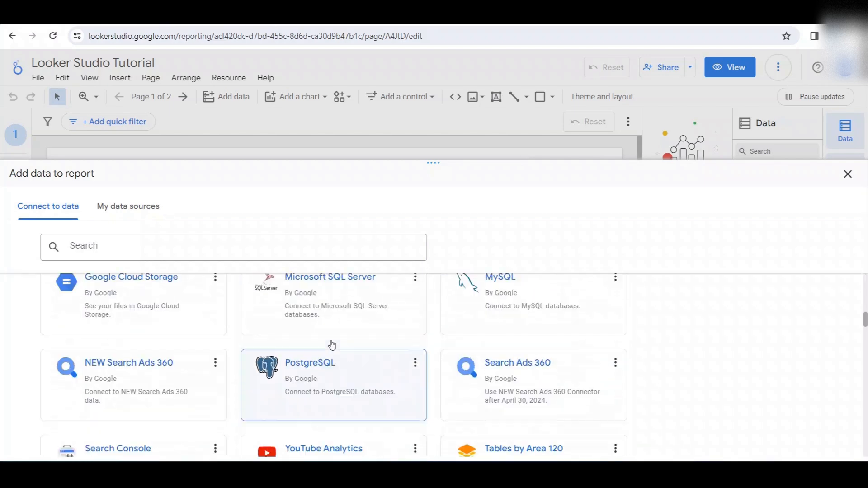
pyautogui.scroll(-3, 396, 387)
pyautogui.scroll(-3, 396, 388)
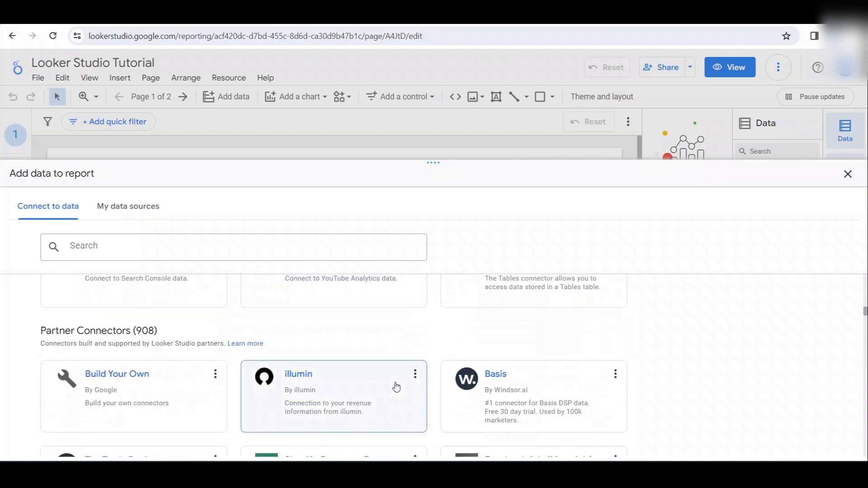
pyautogui.scroll(-8, 396, 387)
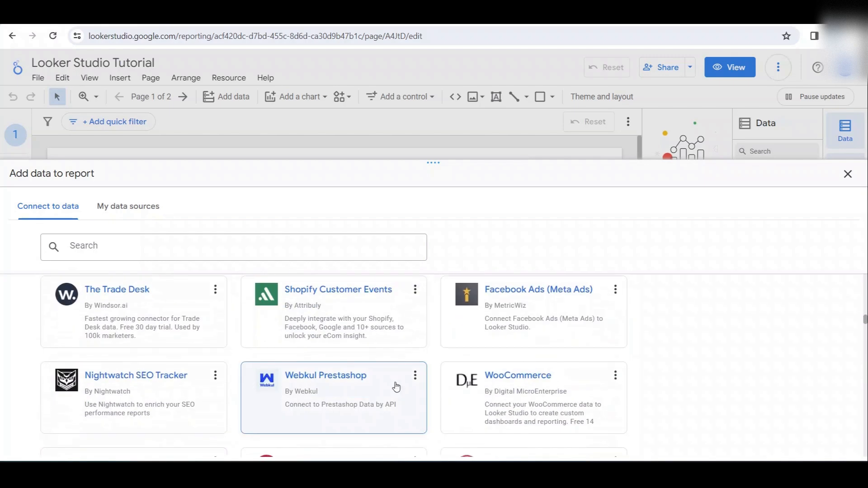
pyautogui.scroll(15, 348, 349)
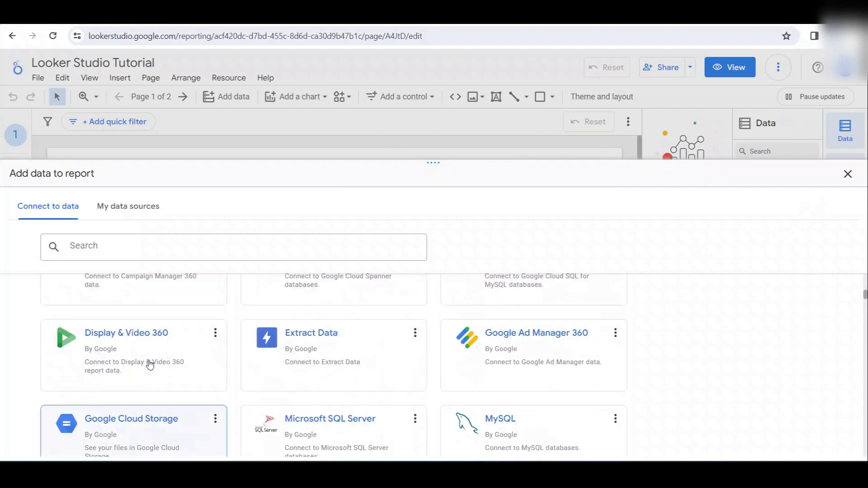
pyautogui.scroll(-2, 150, 363)
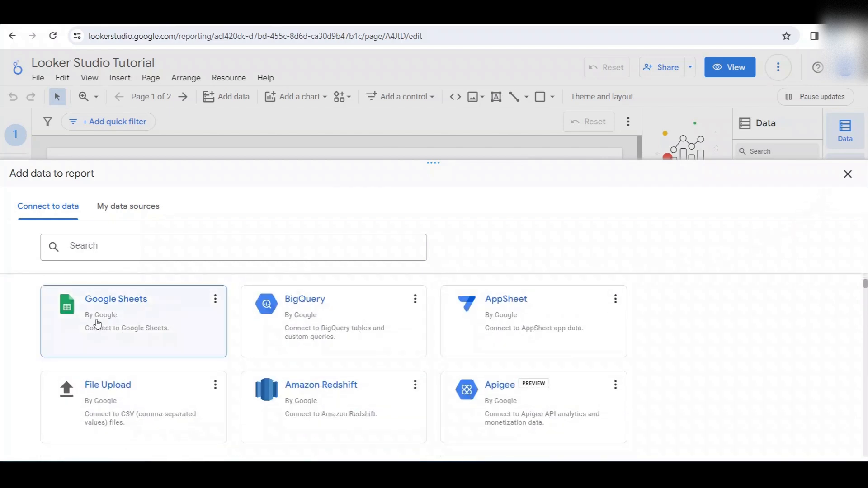
pyautogui.click(848, 173)
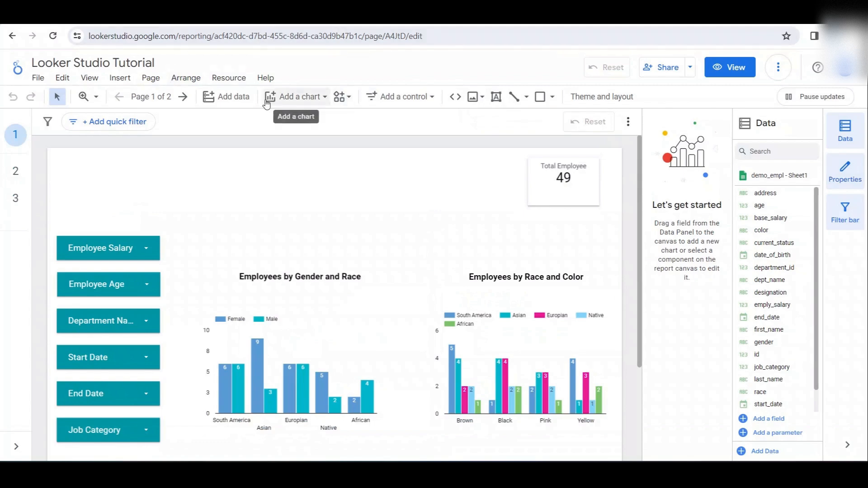
# - Return to the data connection options to locate the Google Sheets connector, and close them without adding a source
pyautogui.click(240, 97)
pyautogui.scroll(-2, 181, 386)
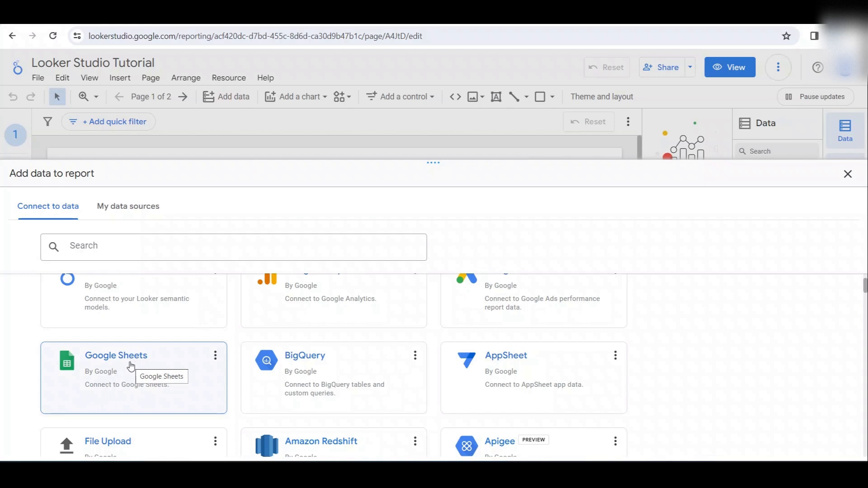
pyautogui.click(848, 174)
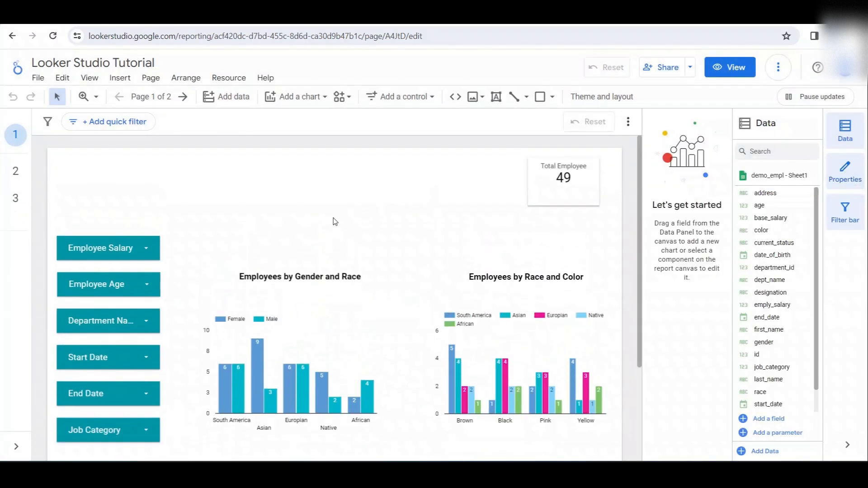
# - Select the Total Employee scorecard and examine its data setup and the Record Count field in the data source
pyautogui.click(561, 197)
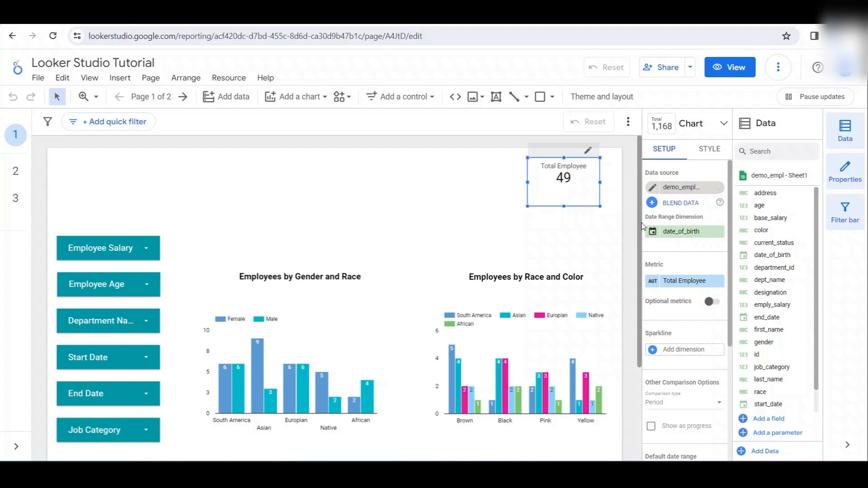
pyautogui.scroll(-3, 613, 253)
pyautogui.scroll(3, 613, 254)
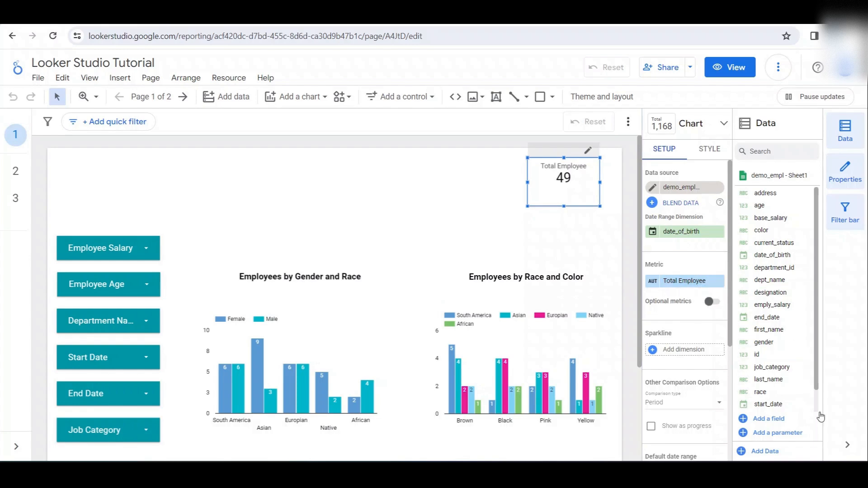
pyautogui.scroll(-1, 797, 352)
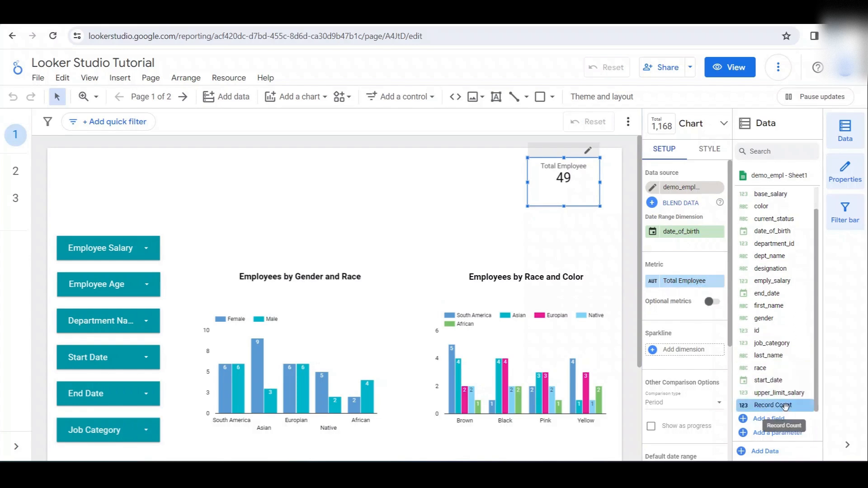
pyautogui.moveTo(784, 406)
pyautogui.mouseDown()
pyautogui.moveTo(700, 284)
pyautogui.moveTo(760, 297)
pyautogui.moveTo(788, 410)
pyautogui.mouseUp()
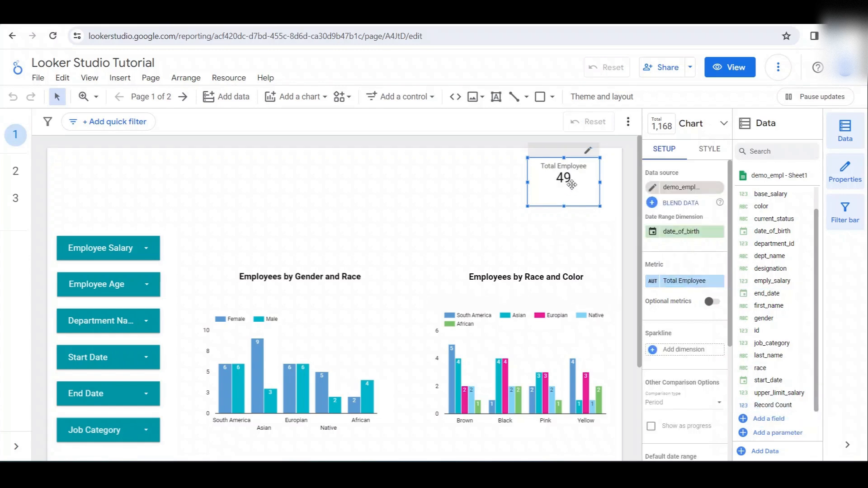
# - Inspect the display name and source field of the Total Employee scorecard's metric, and close its settings without changes
pyautogui.click(652, 280)
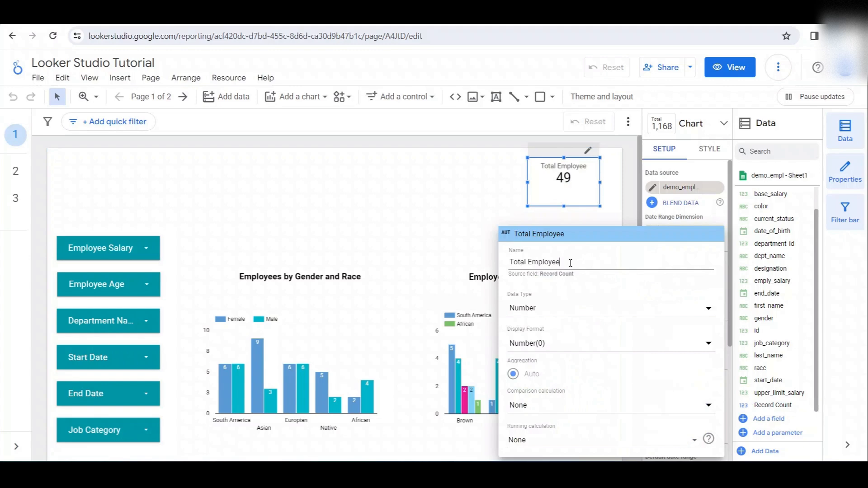
pyautogui.moveTo(570, 263); pyautogui.dragTo(506, 265)
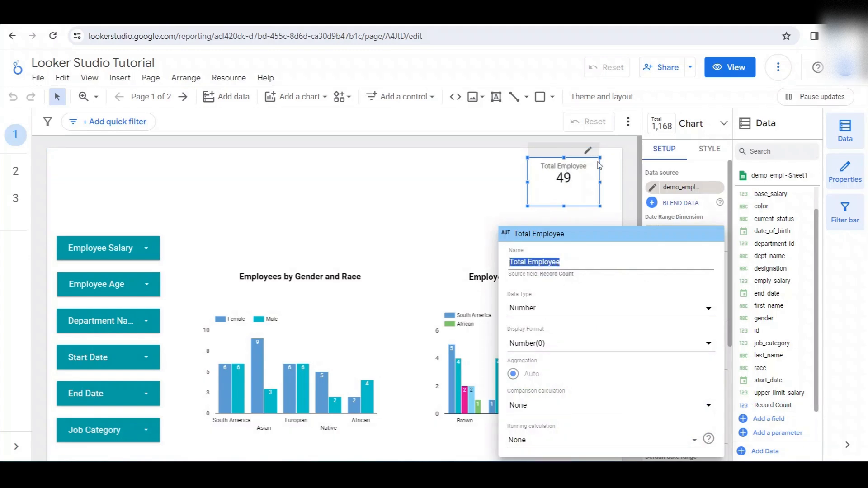
pyautogui.click(482, 176)
pyautogui.click(484, 178)
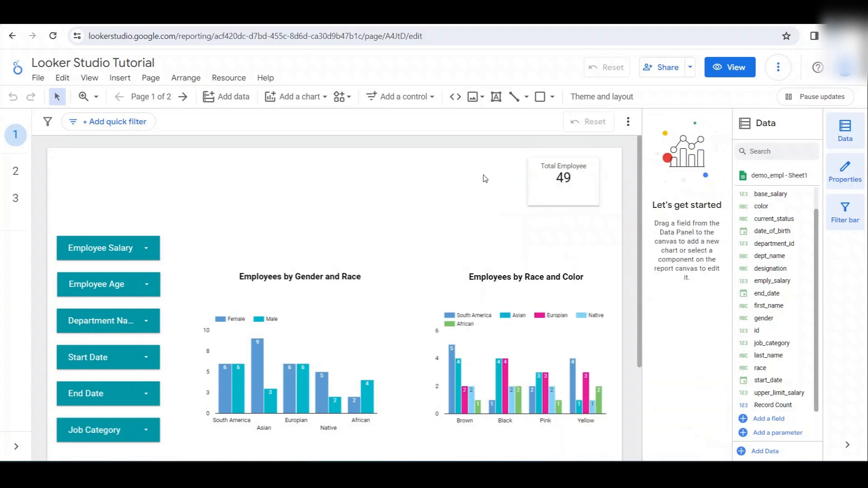
# - View the chart types that can be added to the report, and dismiss the list without inserting one
pyautogui.scroll(-1, 397, 287)
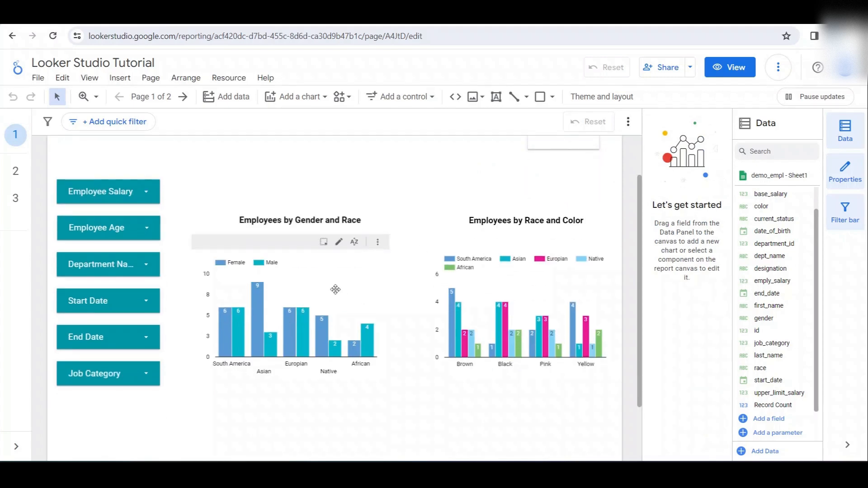
pyautogui.click(322, 100)
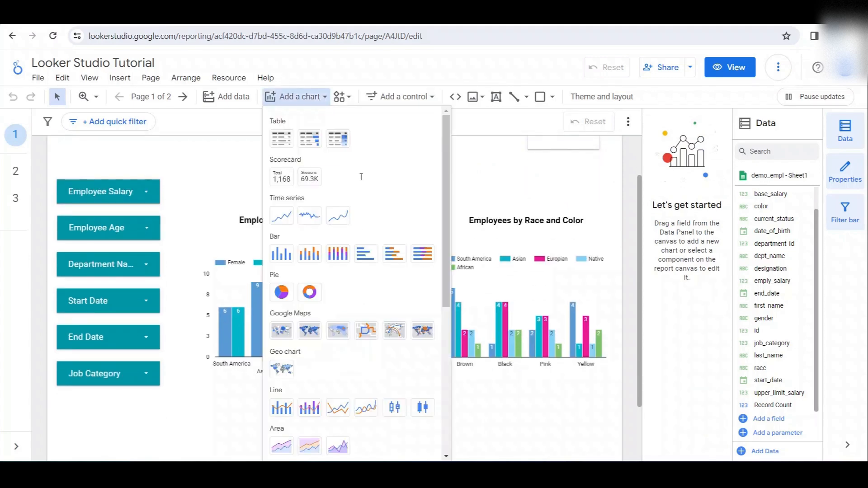
pyautogui.click(224, 187)
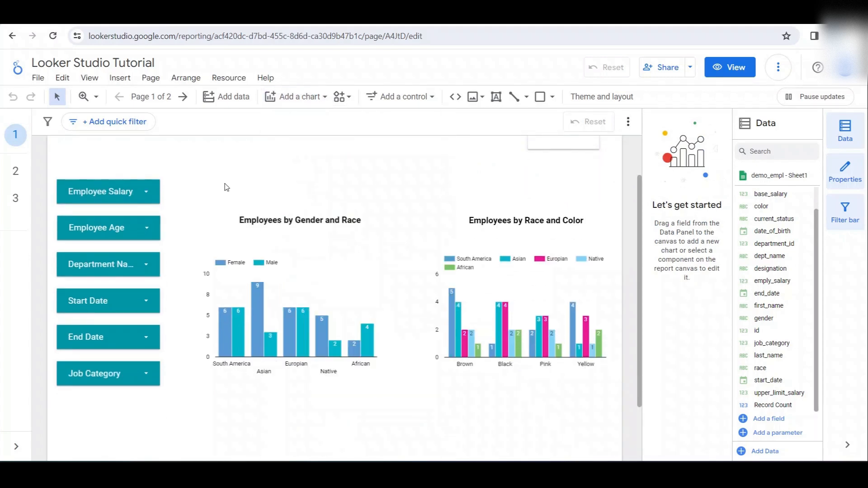
# - Select the Employees by Gender and Race chart and examine its dimension, breakdown dimension and metric against the available data fields
pyautogui.click(324, 294)
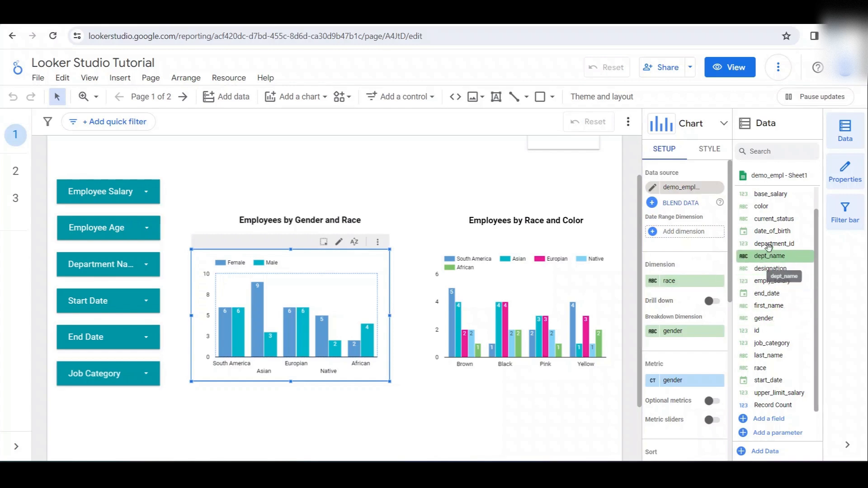
pyautogui.moveTo(764, 367); pyautogui.dragTo(685, 281)
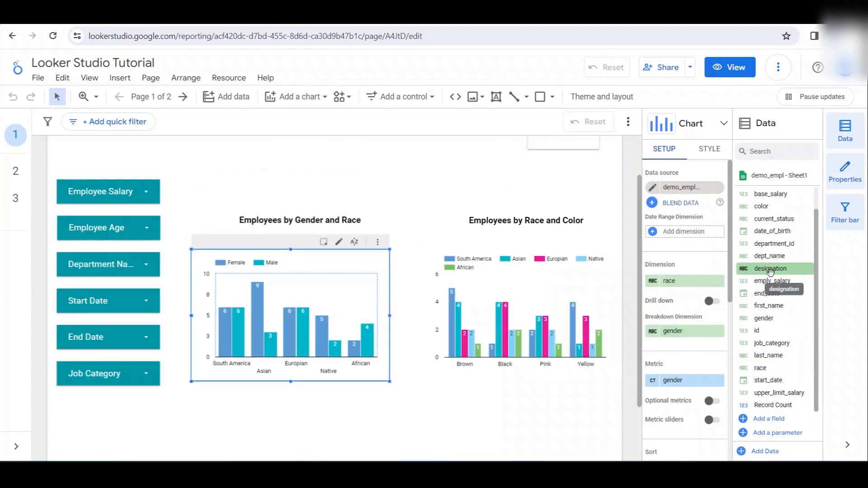
pyautogui.scroll(1, 780, 277)
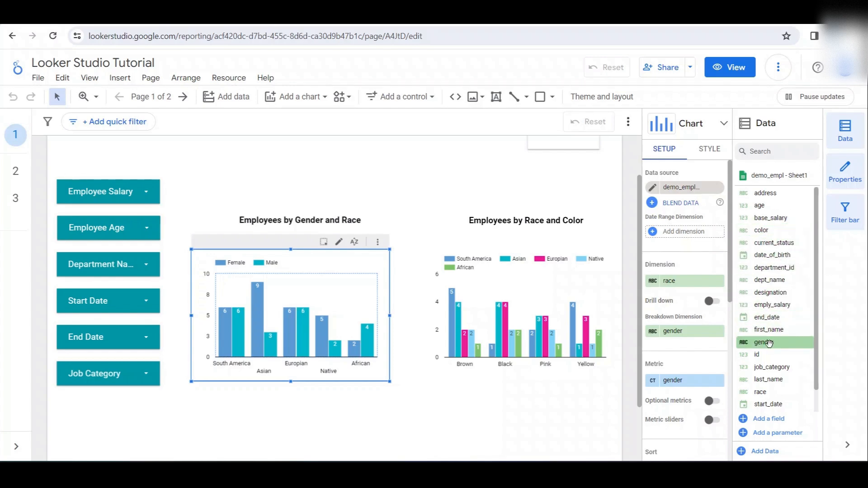
pyautogui.moveTo(761, 343); pyautogui.dragTo(731, 339)
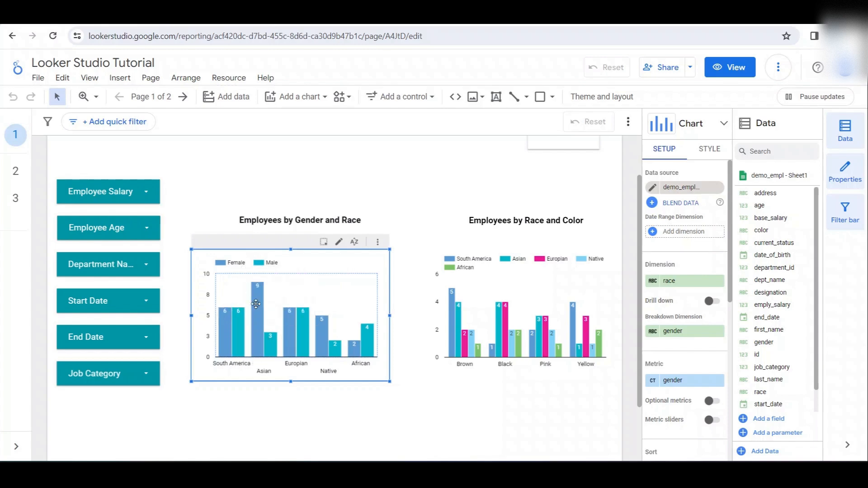
# - Review the style options of the Employees by Gender and Race chart, from bar settings and axes to grid, legend, background and border
pyautogui.click(707, 151)
pyautogui.scroll(-10, 683, 253)
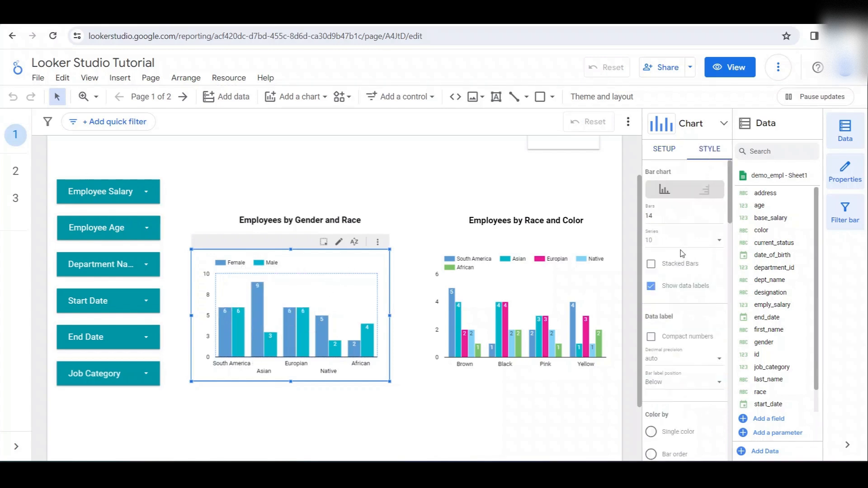
pyautogui.scroll(-10, 669, 332)
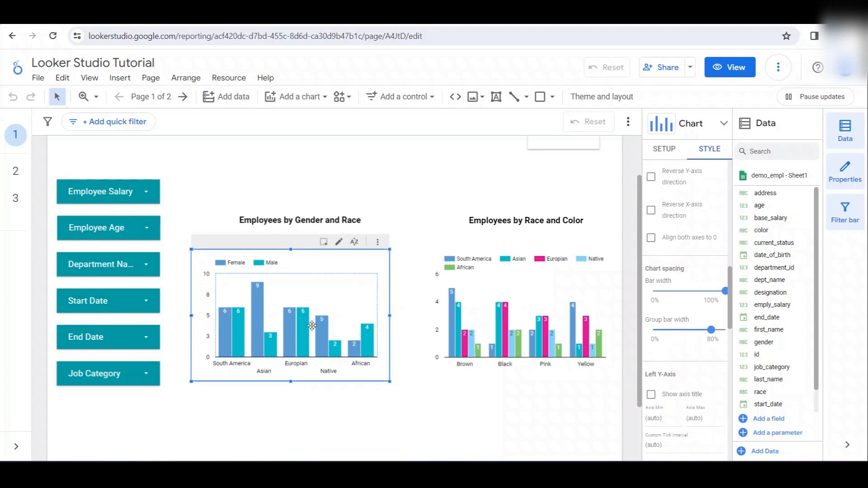
pyautogui.scroll(-3, 671, 334)
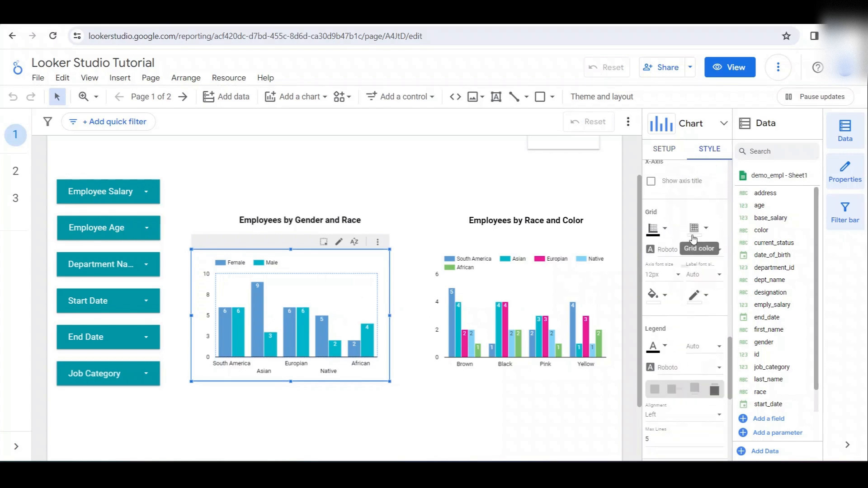
pyautogui.scroll(-5, 694, 280)
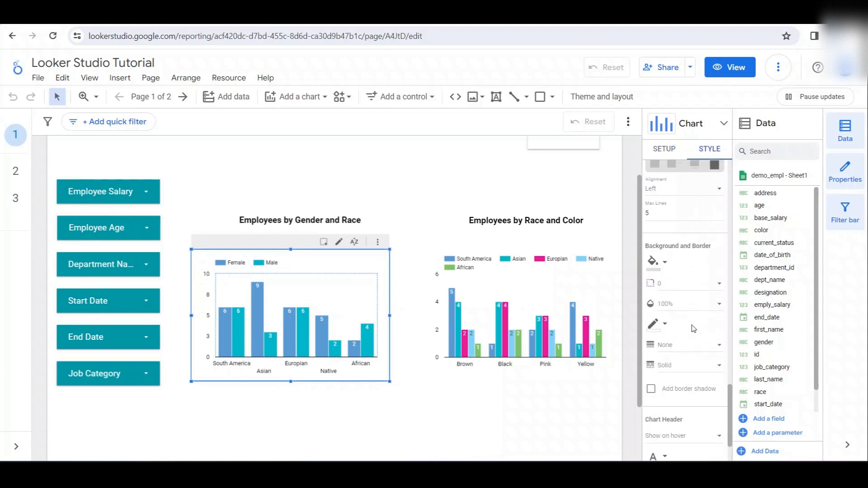
# - Check the legend, background and border style options of the Employees by Gender and Race chart, and return to its setup
pyautogui.scroll(-2, 693, 329)
pyautogui.scroll(6, 694, 329)
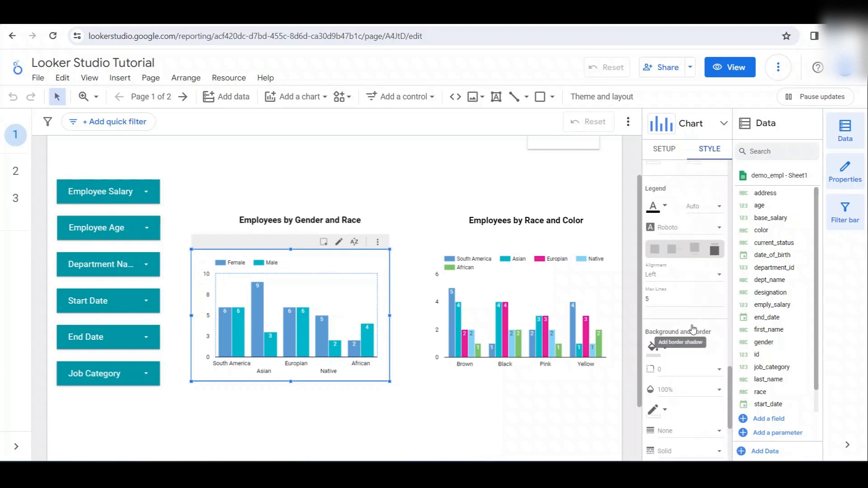
pyautogui.click(664, 149)
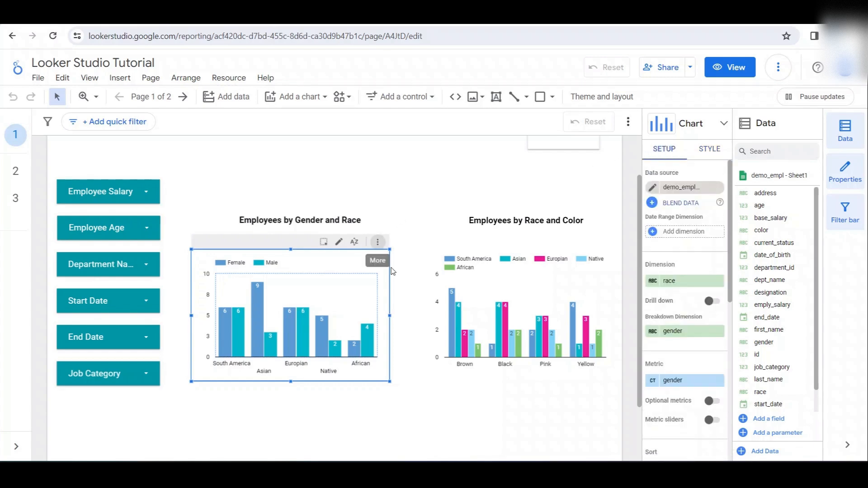
# - Select the Employees by Race and Color chart and examine its dimension, breakdown dimension, metric and individual bar values
pyautogui.click(525, 301)
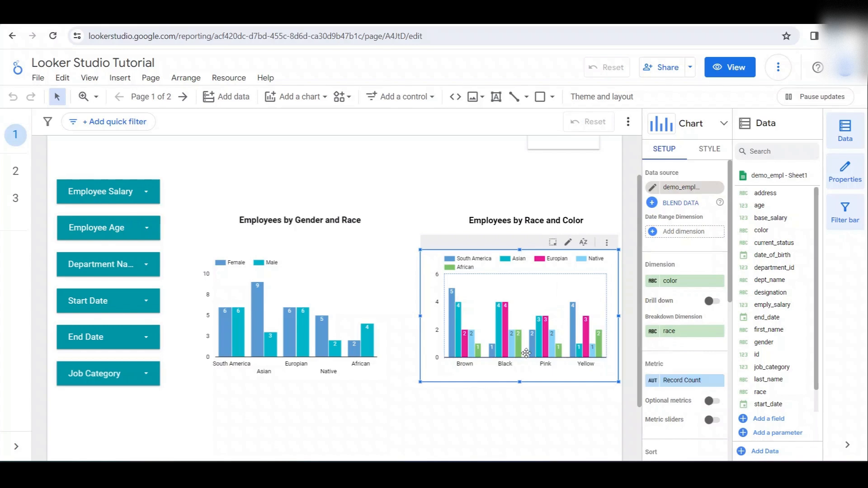
pyautogui.moveTo(451, 312)
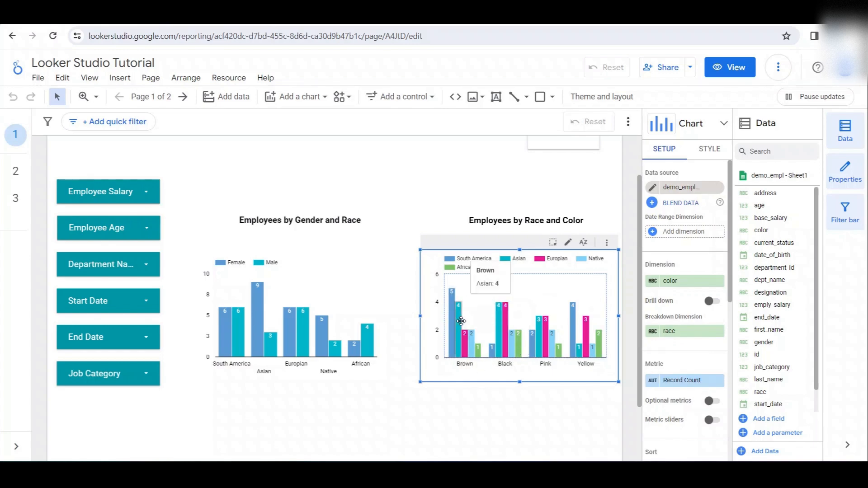
pyautogui.moveTo(473, 341)
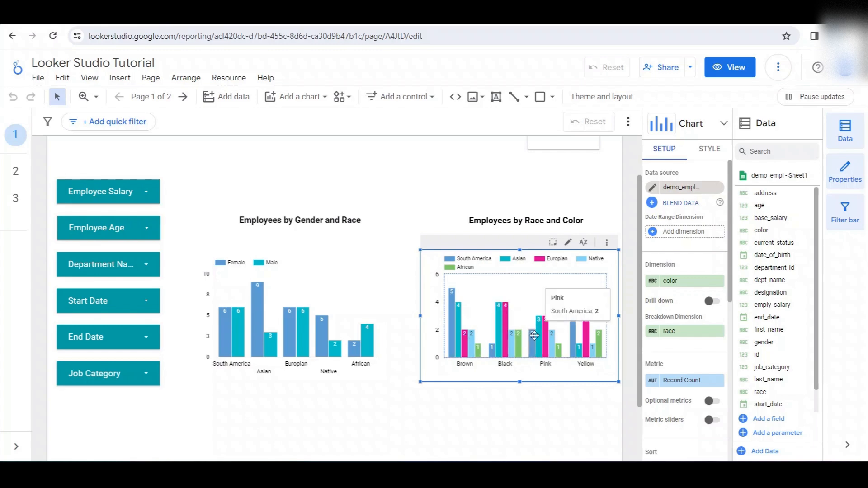
# - Deselect the chart and view the control types that can be added to the report, without inserting one
pyautogui.click(529, 420)
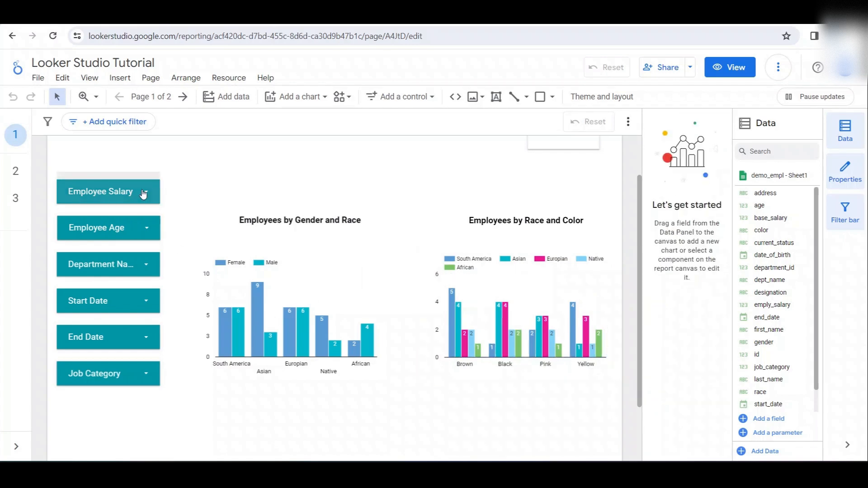
pyautogui.click(430, 99)
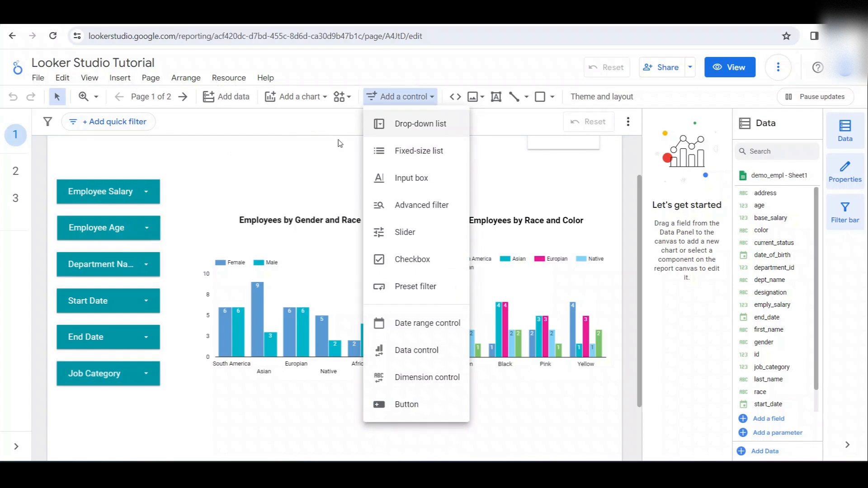
pyautogui.click(419, 128)
# - Filter the report with the Employee Salary control to only the 10000 - 100000 range
pyautogui.click(149, 194)
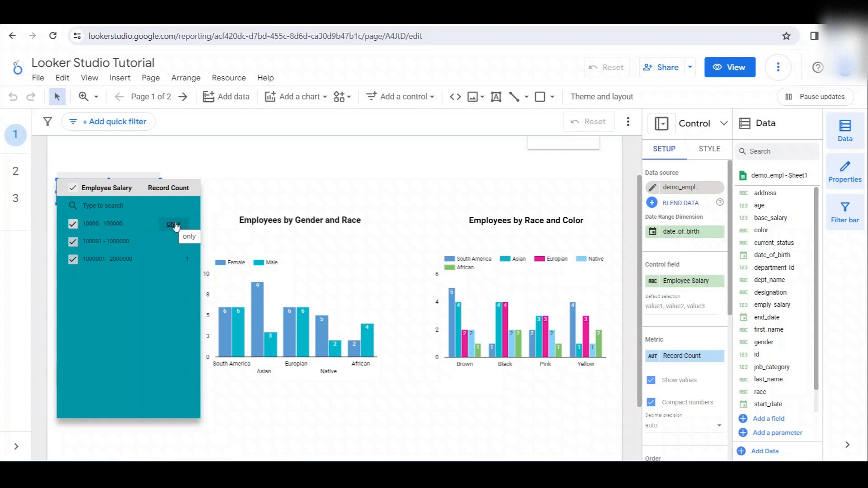
pyautogui.click(173, 225)
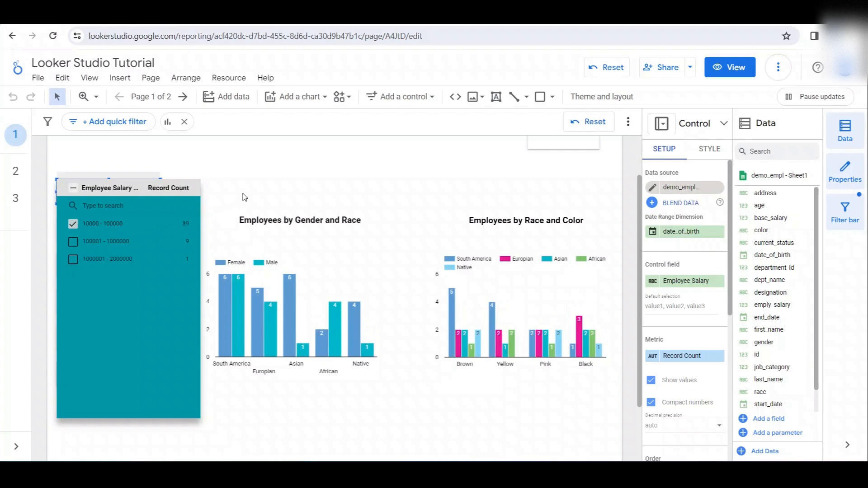
pyautogui.click(243, 199)
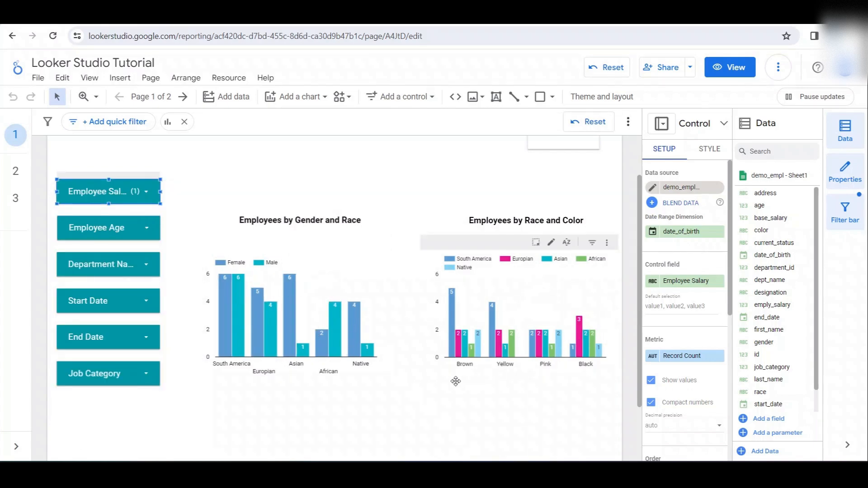
# - Switch the Employee Salary filter to only the 100001 - 1000000 range and check the Total Employee scorecard
pyautogui.click(108, 192)
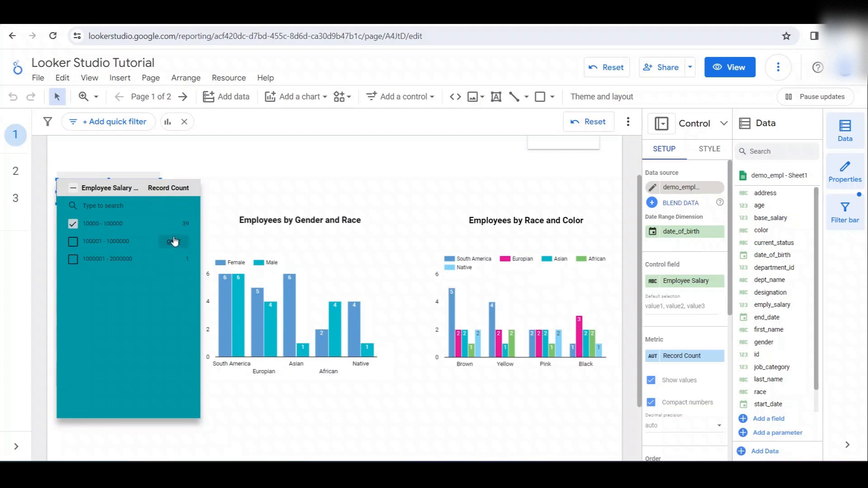
pyautogui.click(173, 241)
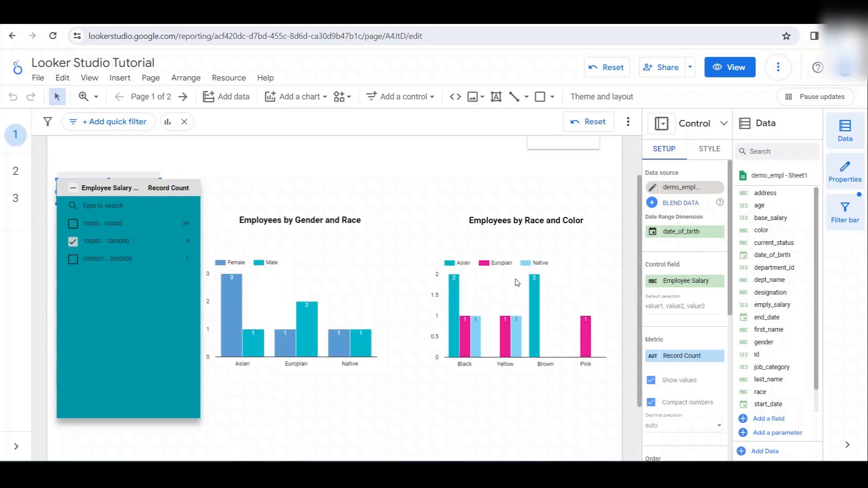
pyautogui.click(389, 176)
pyautogui.scroll(2, 389, 177)
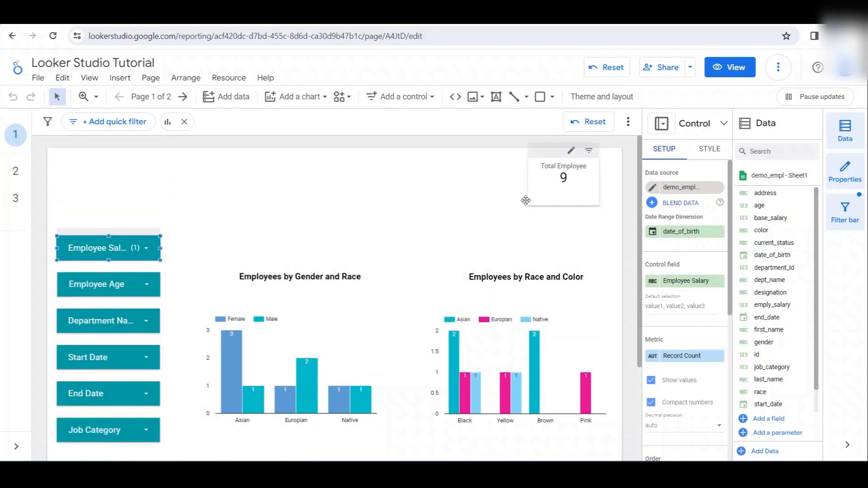
# - Set the Employee Salary filter to only 1000001 - 2000000, and switch it back to only 10000 - 100000
pyautogui.click(146, 247)
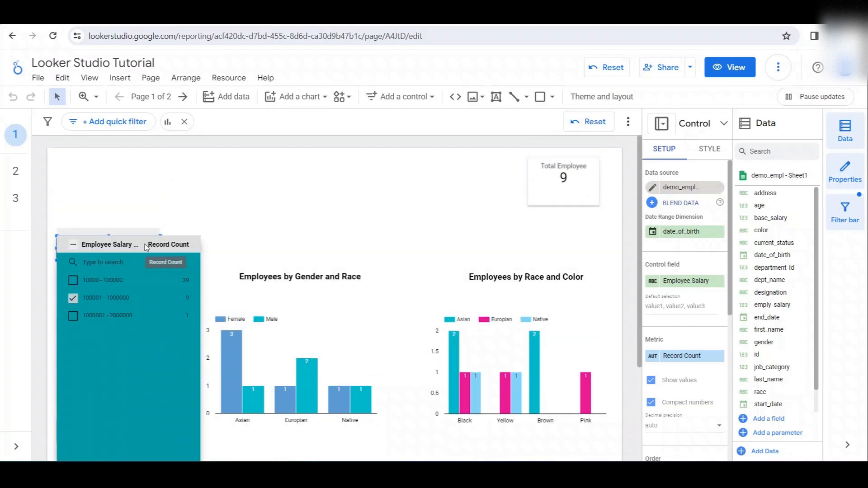
pyautogui.click(73, 298)
pyautogui.click(177, 315)
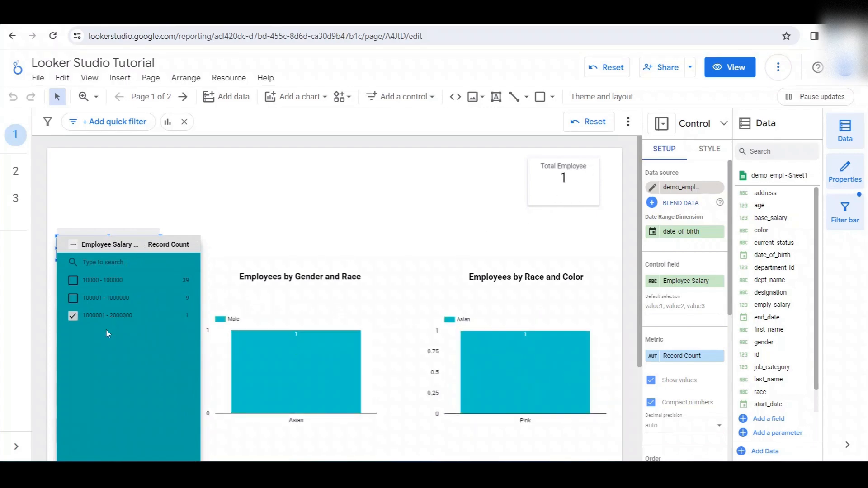
pyautogui.click(173, 280)
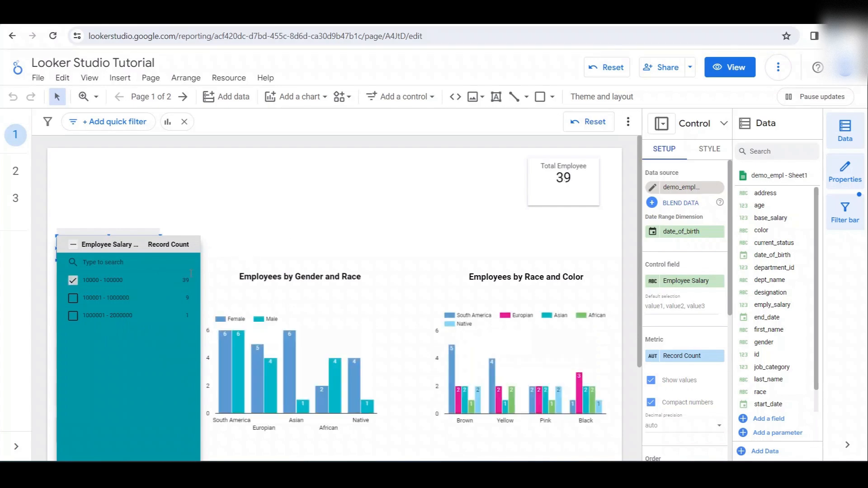
pyautogui.click(323, 242)
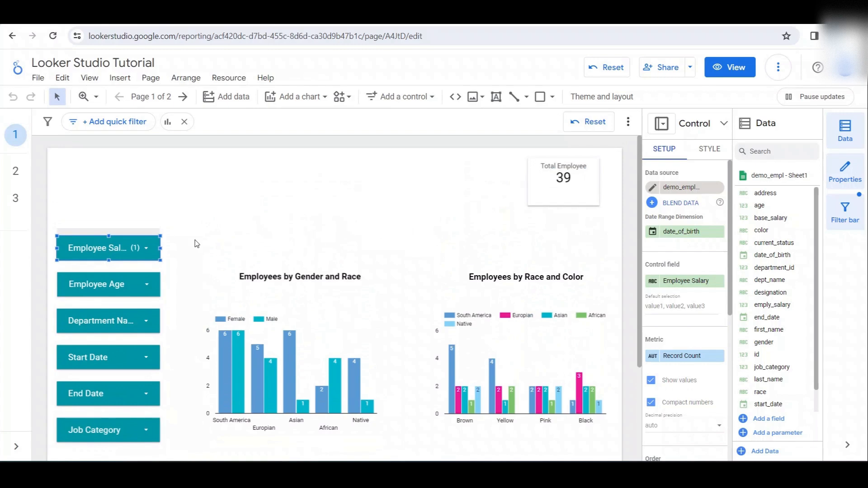
# - Restore all salary ranges in the Employee Salary filter and deselect the control
pyautogui.click(143, 246)
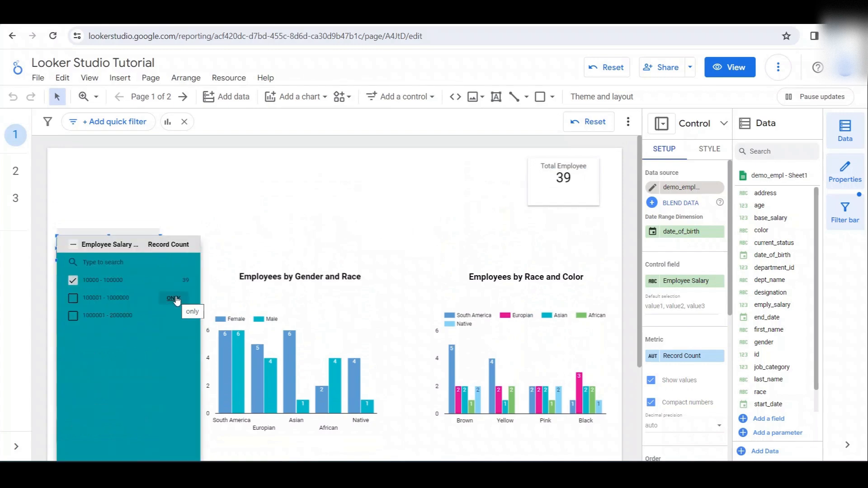
pyautogui.click(215, 250)
pyautogui.click(137, 251)
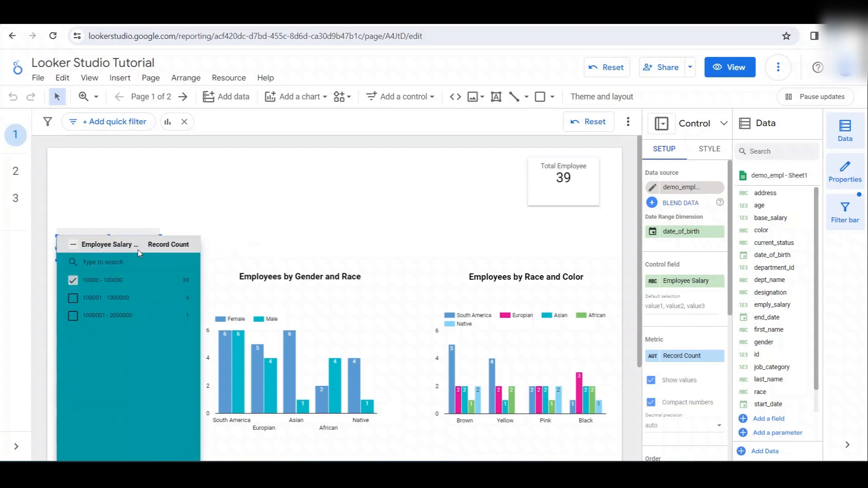
pyautogui.click(72, 298)
pyautogui.click(308, 206)
pyautogui.click(309, 205)
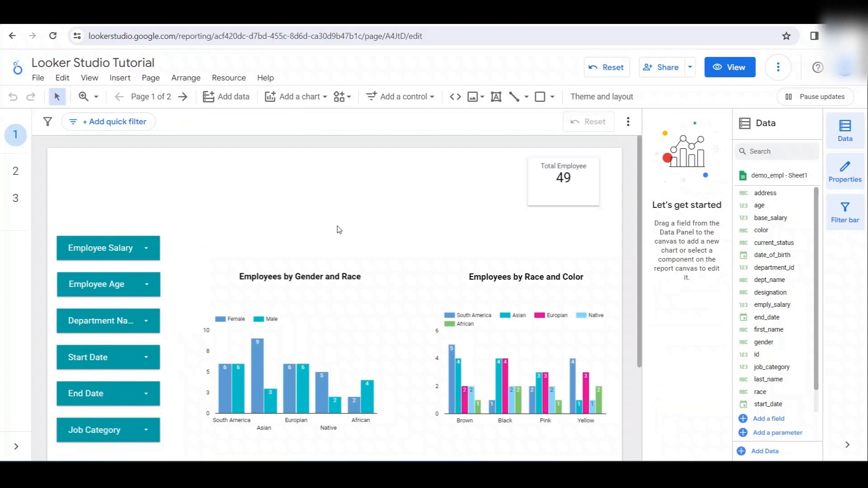
# - Select the Employee Salary control and view the fields available as its control field, without changing the field
pyautogui.click(140, 247)
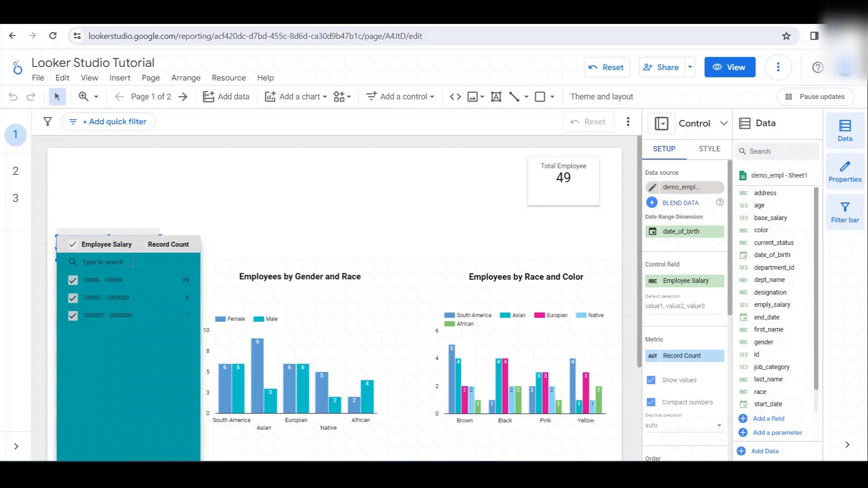
pyautogui.click(652, 284)
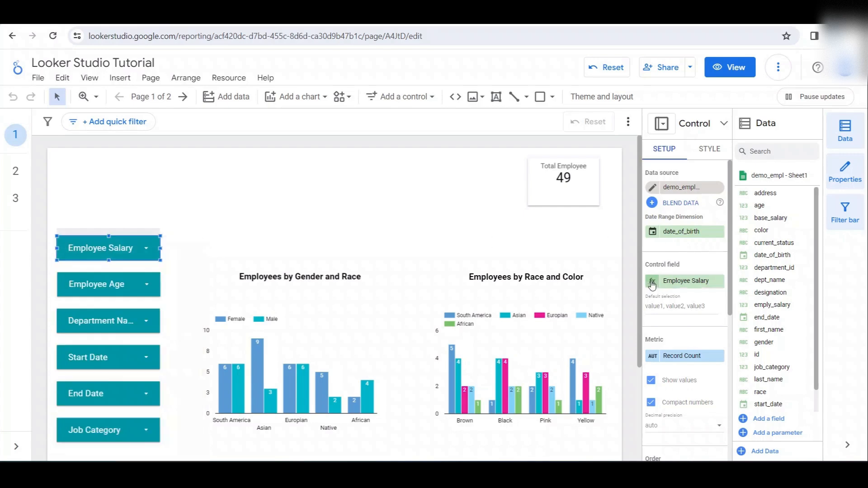
pyautogui.click(696, 283)
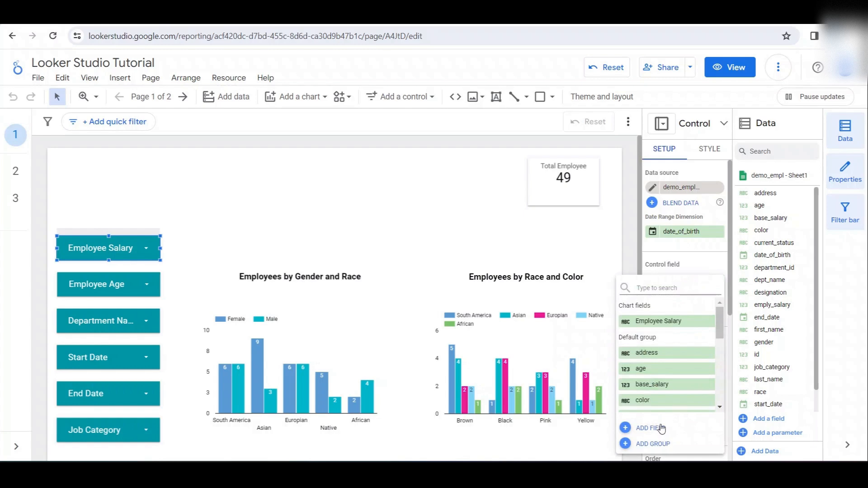
pyautogui.click(633, 258)
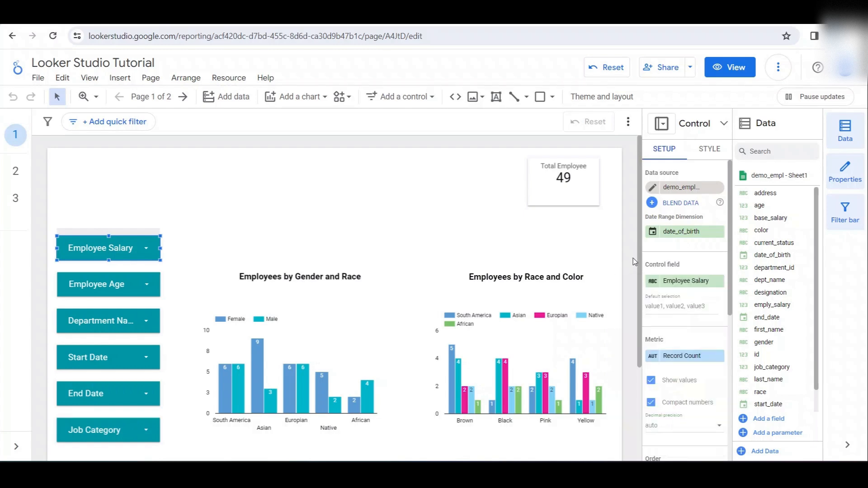
# - Open the definition of the Employee Salary calculated field and review its data type options and case formula
pyautogui.click(653, 284)
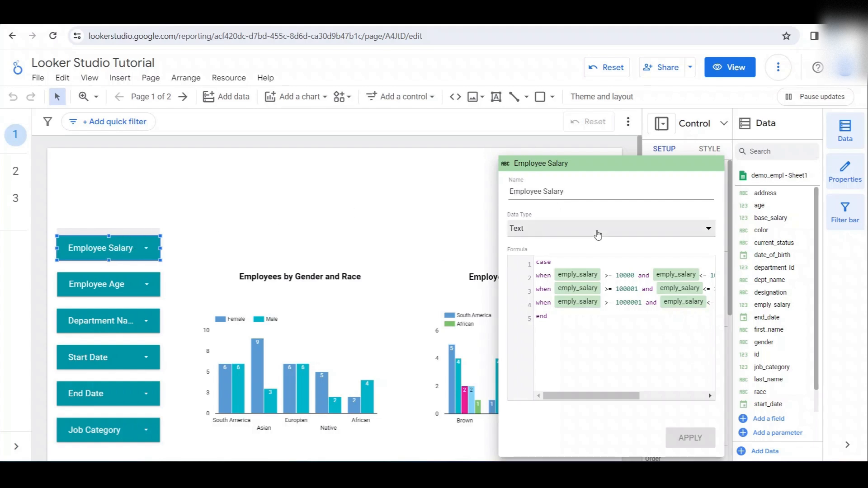
pyautogui.click(547, 231)
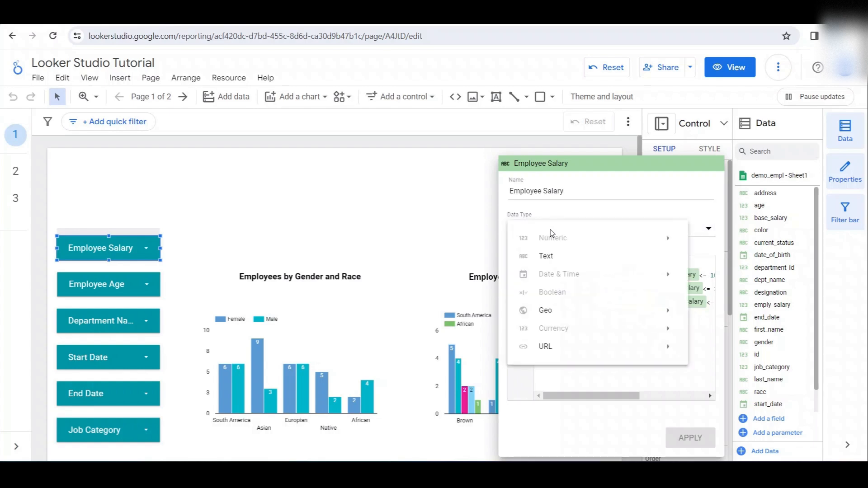
pyautogui.click(614, 183)
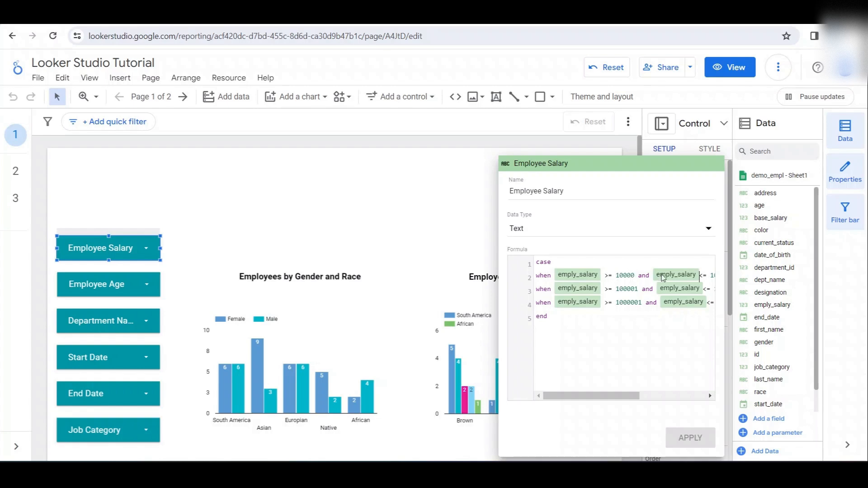
pyautogui.moveTo(636, 402); pyautogui.dragTo(702, 402)
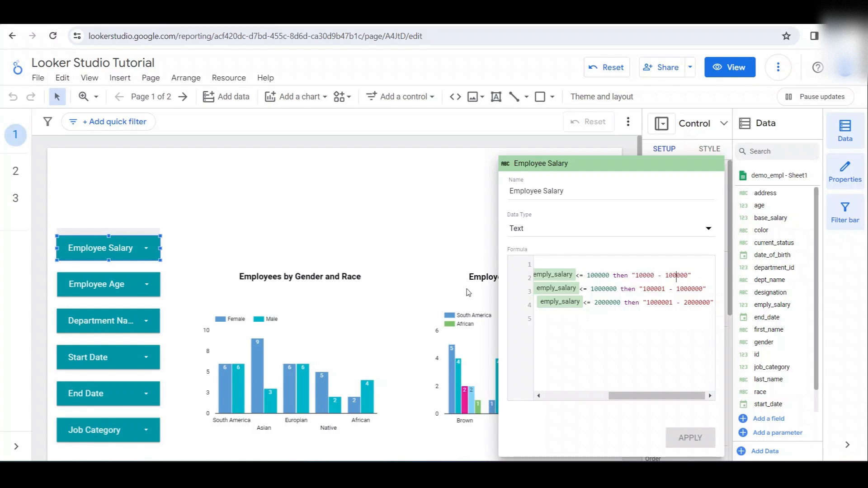
# - Compare the ranges listed in the Employee Salary filter with the conditions and labels in the field's case formula
pyautogui.click(149, 256)
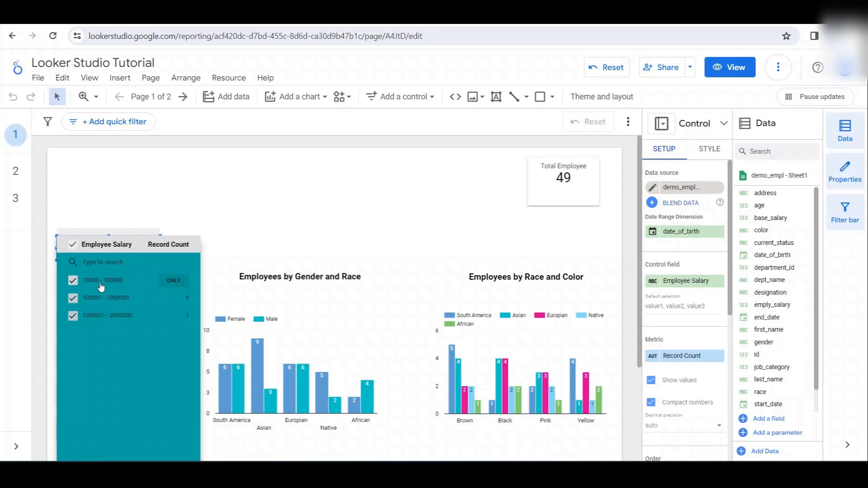
pyautogui.click(653, 282)
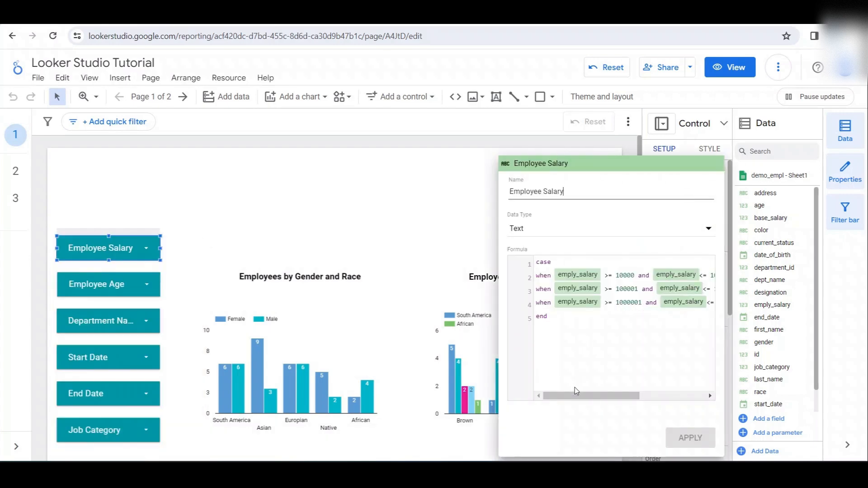
pyautogui.moveTo(611, 396); pyautogui.dragTo(705, 395)
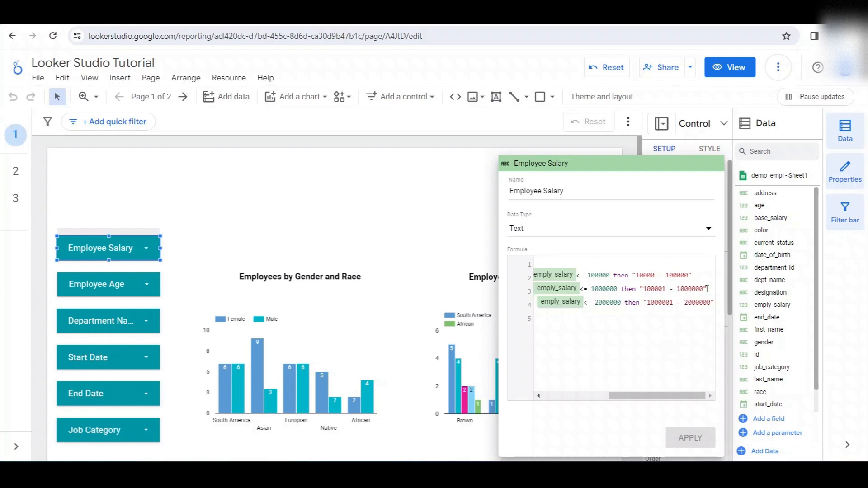
pyautogui.moveTo(681, 397); pyautogui.dragTo(583, 396)
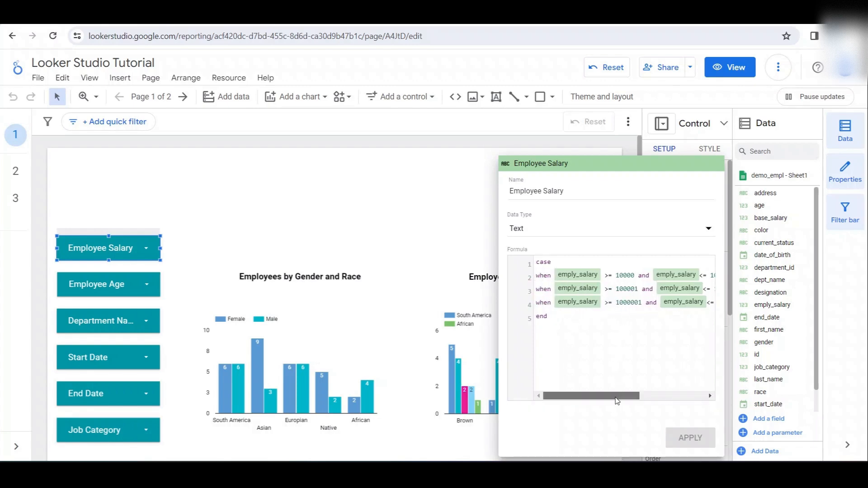
pyautogui.moveTo(615, 397)
pyautogui.mouseDown()
pyautogui.moveTo(688, 399)
pyautogui.moveTo(608, 397)
pyautogui.mouseUp()
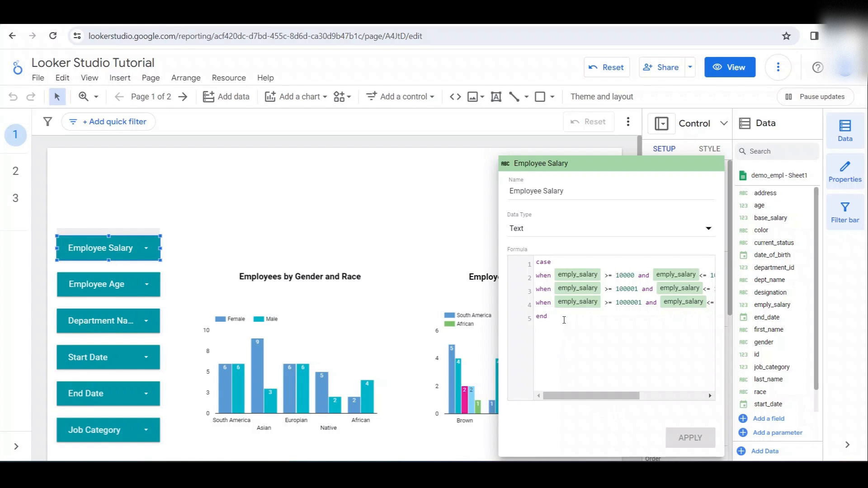
# - Add the clause else "Salary out of range" before end in the Employee Salary case formula
pyautogui.click(536, 316)
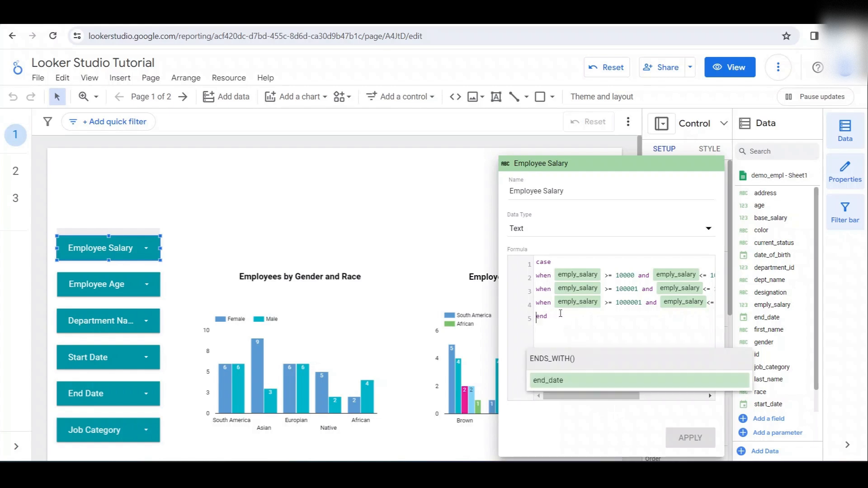
pyautogui.press('Return')
pyautogui.press('BackSpace')
pyautogui.press('BackSpace')
pyautogui.press('BackSpace')
pyautogui.press('BackSpace')
pyautogui.press('BackSpace')
pyautogui.press('BackSpace')
pyautogui.press('BackSpace')
pyautogui.press('BackSpace')
pyautogui.press('BackSpace')
pyautogui.press('BackSpace')
pyautogui.press('BackSpace')
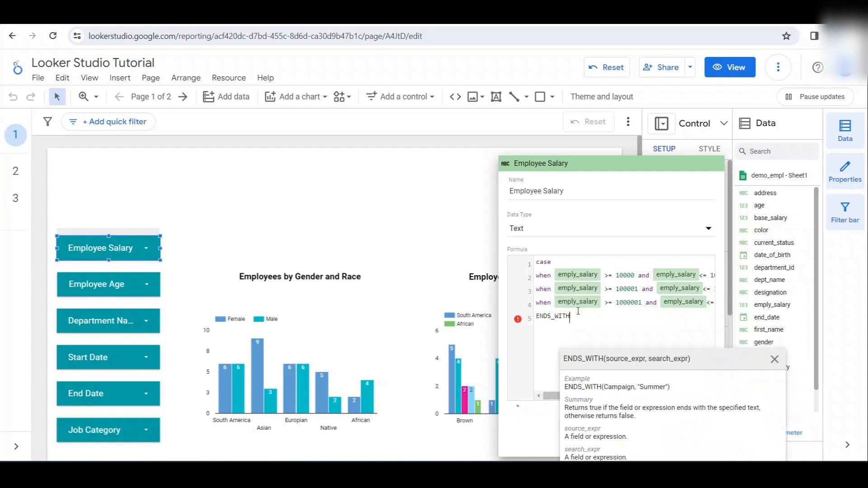
pyautogui.write('else ""')
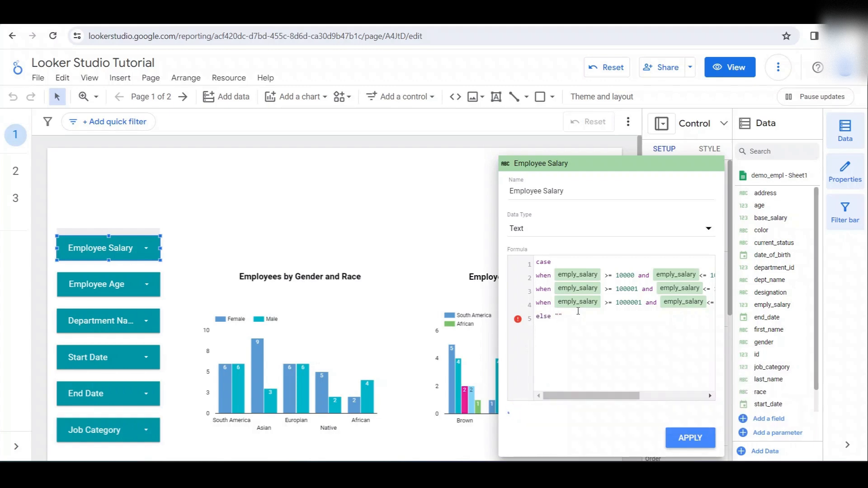
pyautogui.write('Sal')
pyautogui.write('ary out of ran')
pyautogui.write('ge')
pyautogui.write('end')
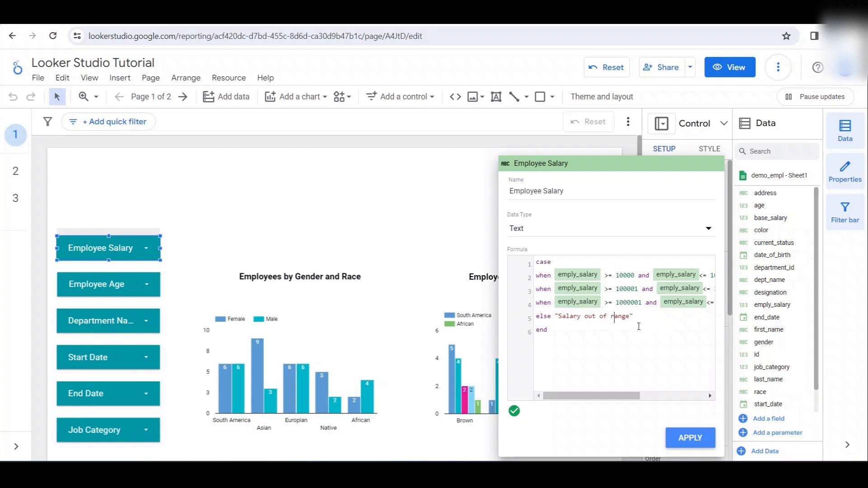
# - Remove the else clause from the Employee Salary formula and close the field definition without applying
pyautogui.moveTo(666, 315); pyautogui.dragTo(540, 319)
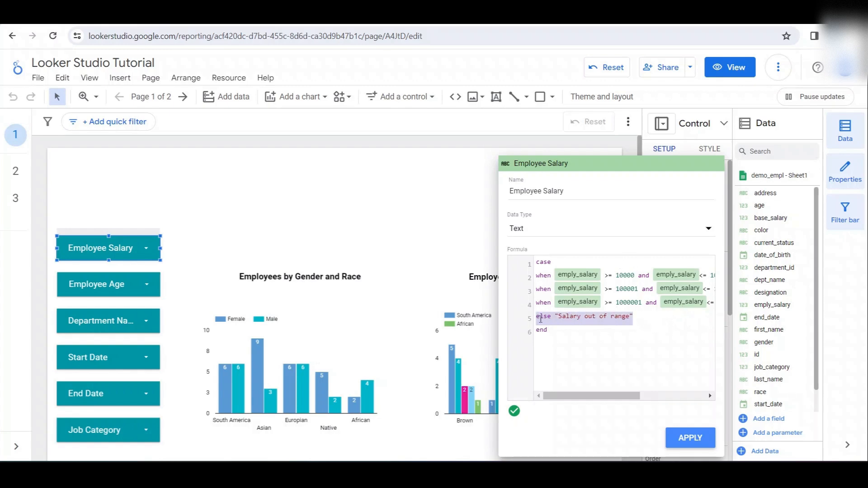
pyautogui.press('BackSpace')
pyautogui.press('Delete')
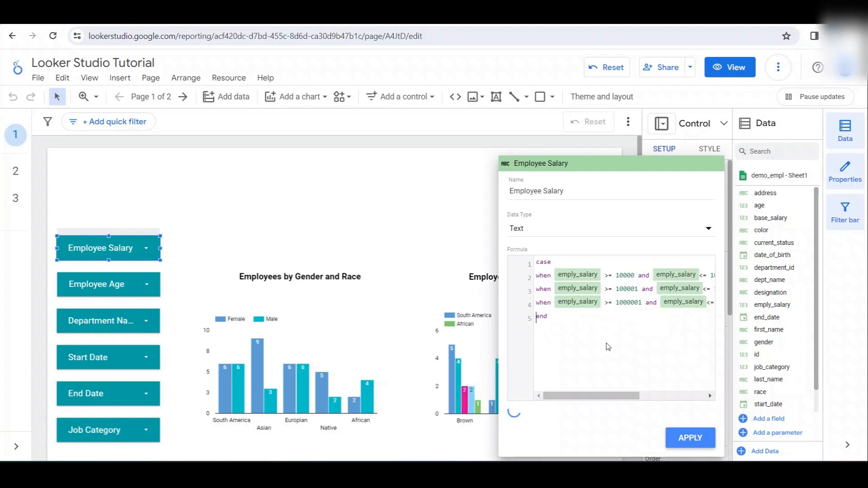
pyautogui.click(433, 188)
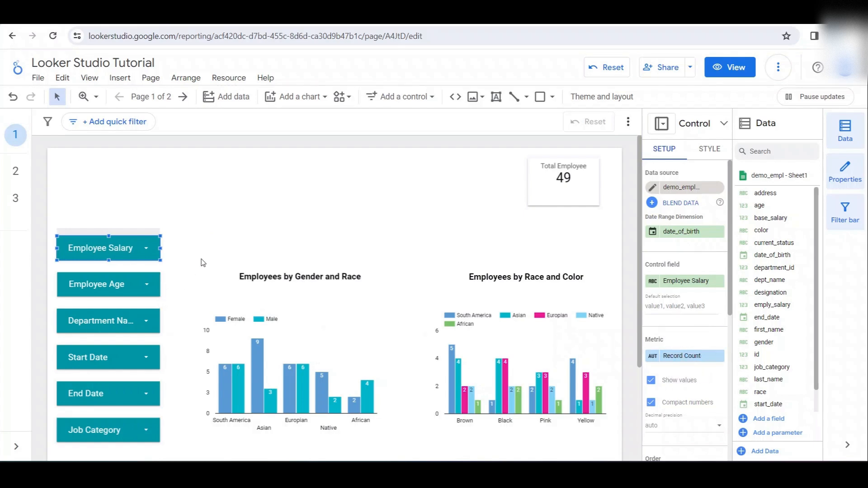
# - View the Employee Age filter's ranges, open its control field definition and review the case formula, including the else clause
pyautogui.click(117, 284)
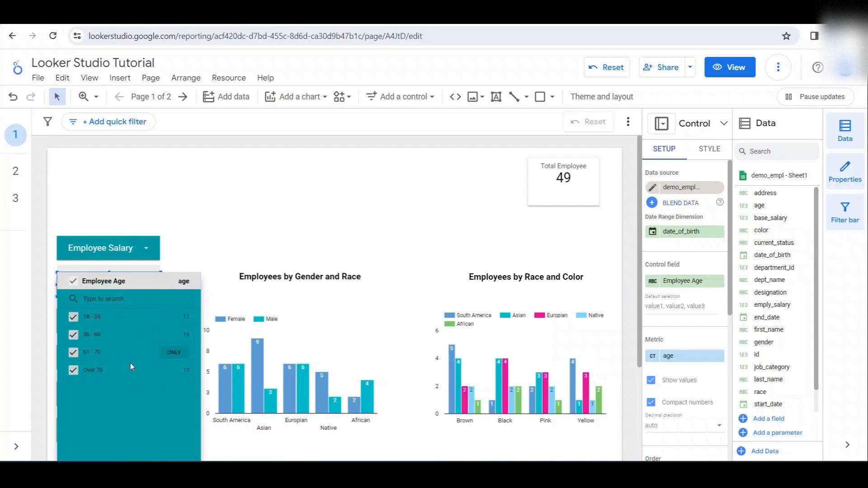
pyautogui.click(655, 283)
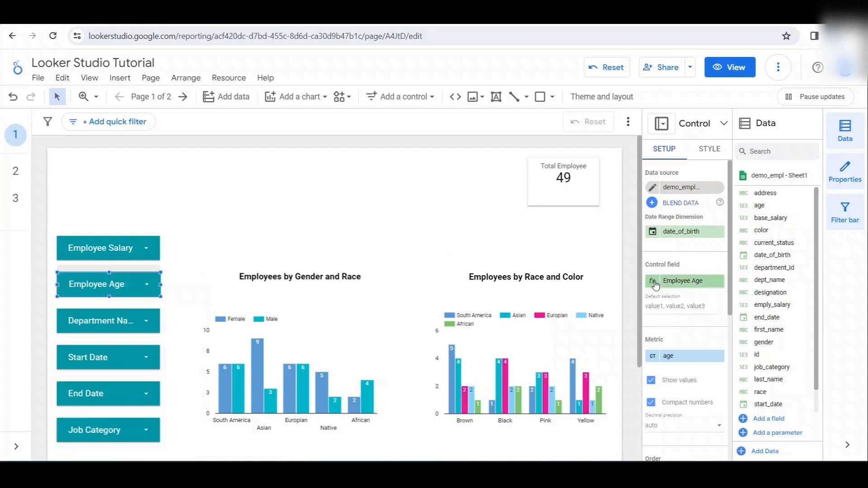
pyautogui.click(559, 277)
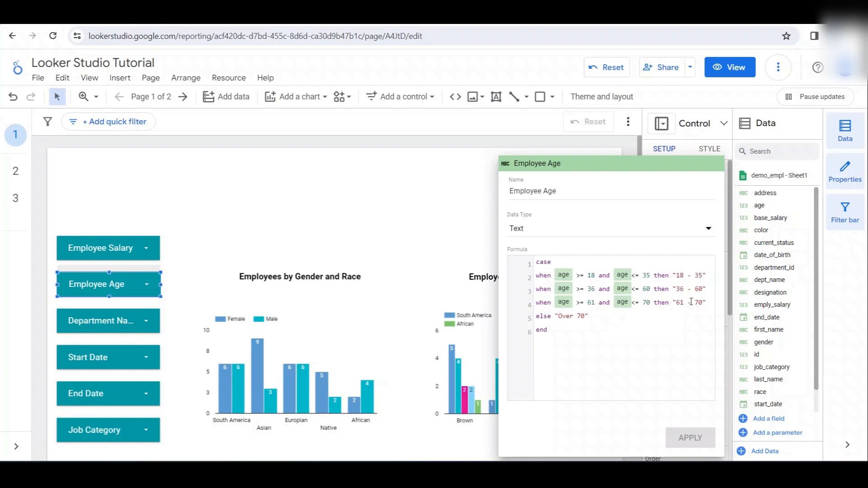
pyautogui.click(557, 328)
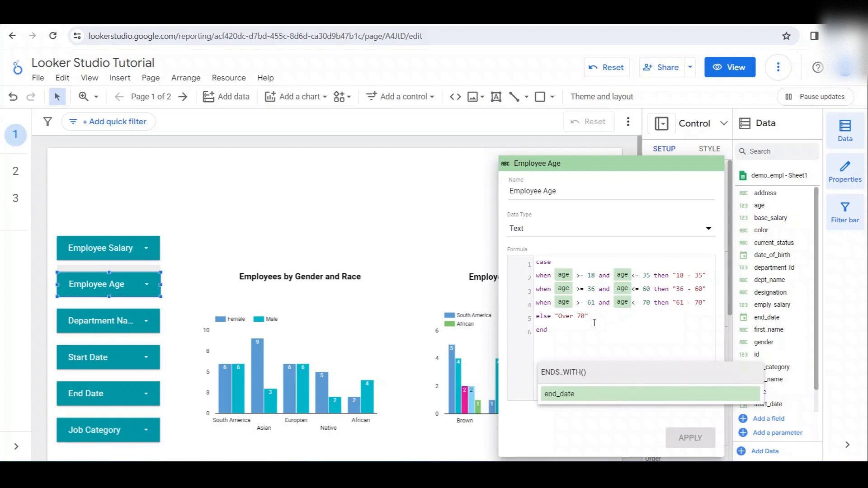
pyautogui.click(607, 318)
# - Compare the ranges listed in the Employee Age filter with its formula and deselect the control
pyautogui.click(146, 284)
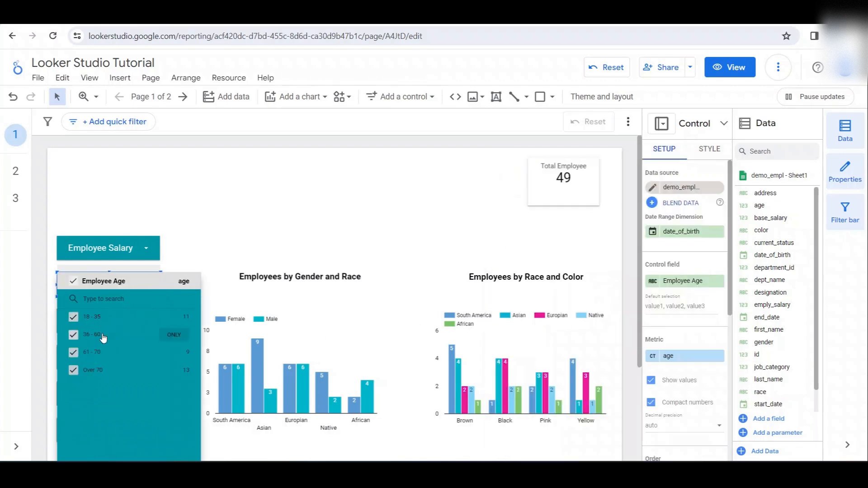
pyautogui.click(227, 205)
pyautogui.click(228, 227)
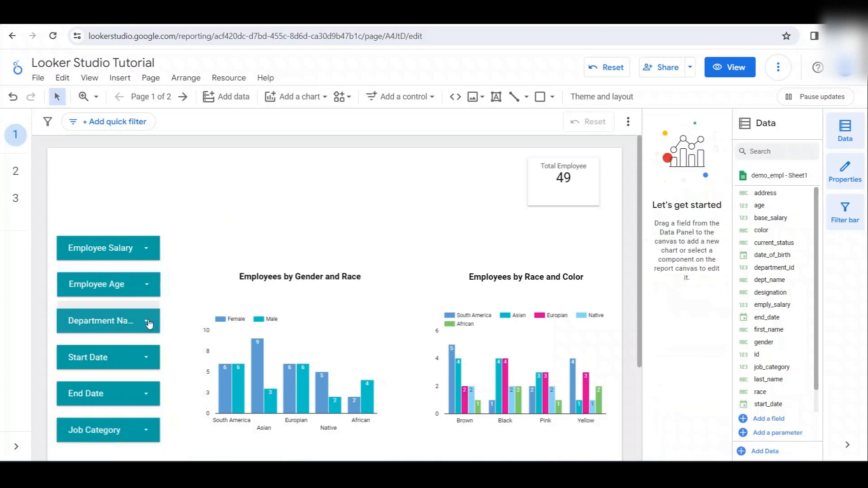
# - View the departments listed in the Department Name filter and close the list, keeping all departments included
pyautogui.click(148, 322)
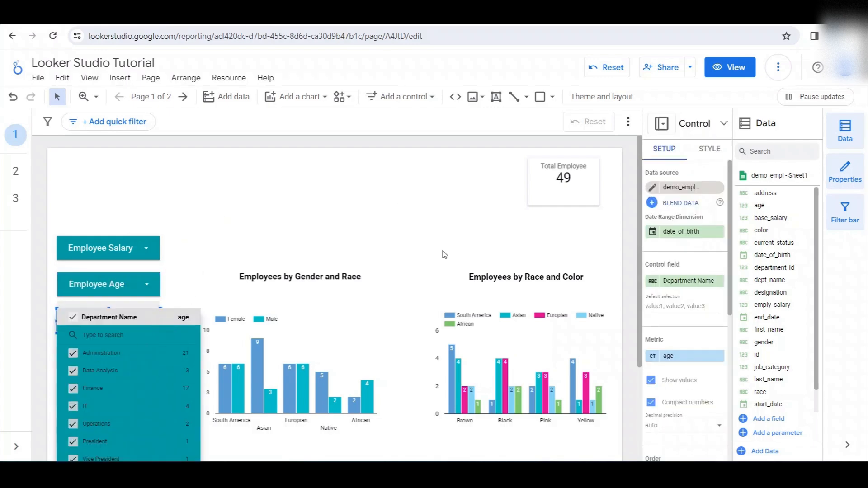
pyautogui.click(299, 236)
pyautogui.scroll(-3, 301, 235)
pyautogui.scroll(3, 220, 267)
pyautogui.click(148, 301)
pyautogui.click(190, 273)
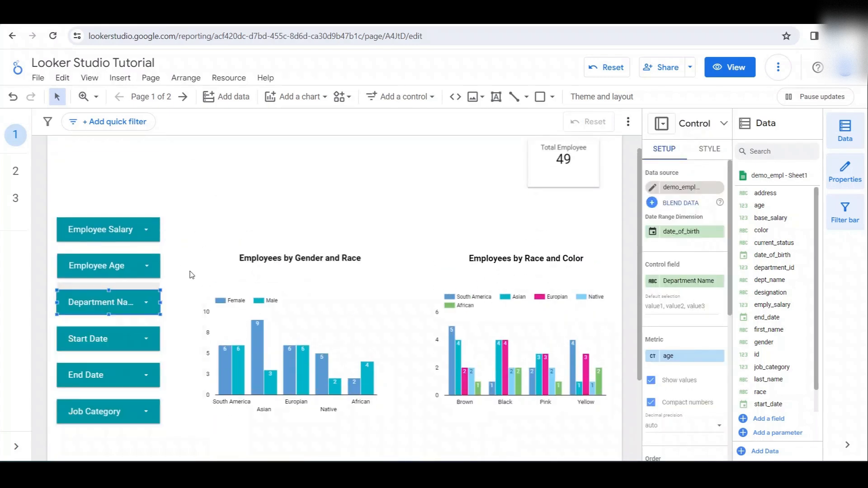
# - Open the Department Name control field's definition and check its display name, source field and data type
pyautogui.click(653, 286)
pyautogui.click(610, 253)
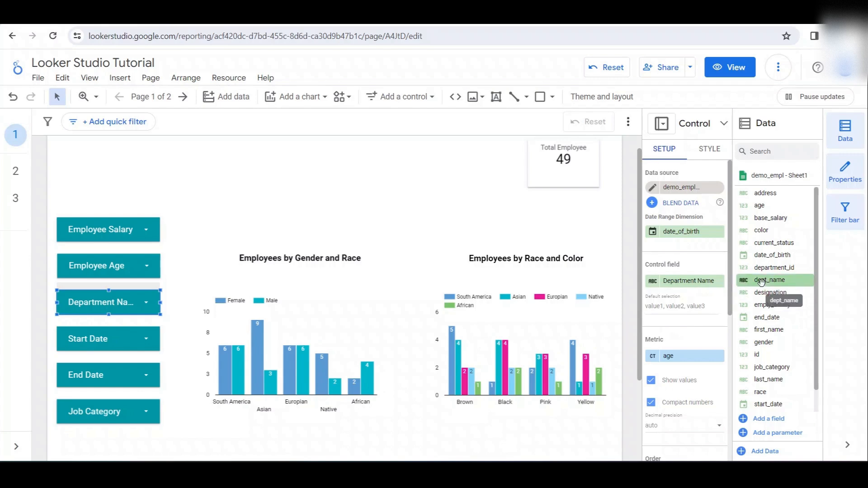
pyautogui.moveTo(761, 281); pyautogui.dragTo(684, 281)
pyautogui.click(652, 281)
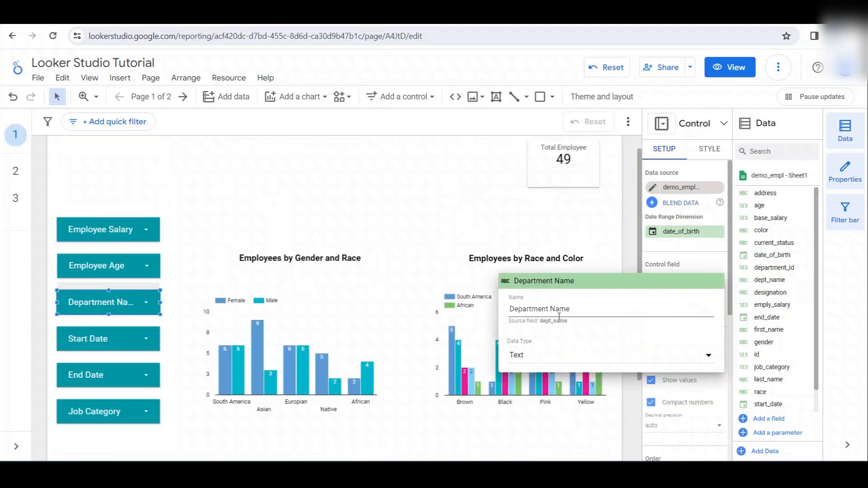
pyautogui.click(267, 223)
# - View the years listed in the Start Date filter and its control field, keeping all years included
pyautogui.click(108, 344)
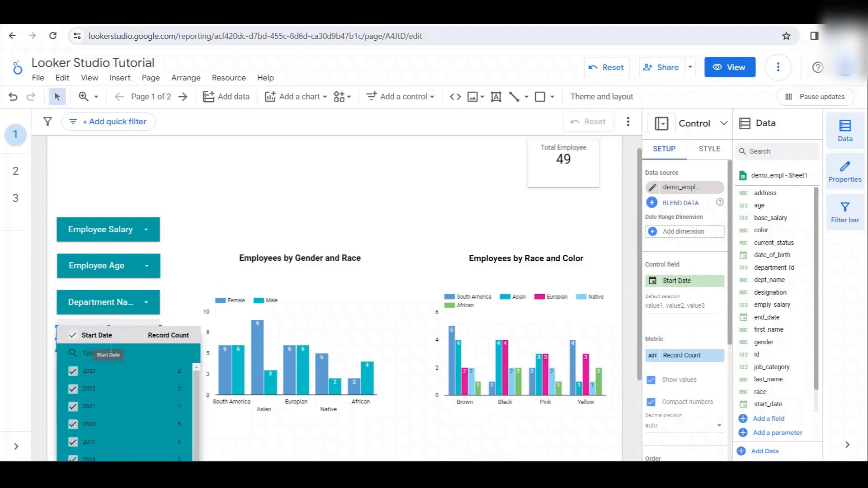
pyautogui.scroll(-3, 239, 243)
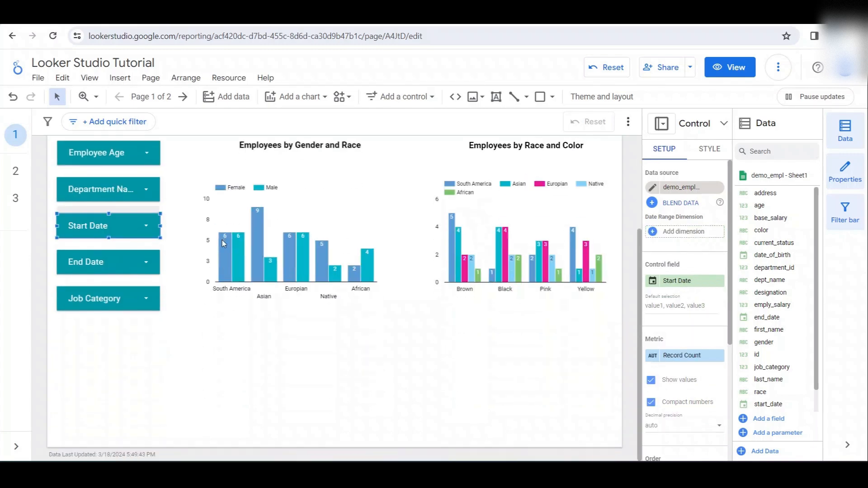
pyautogui.click(148, 225)
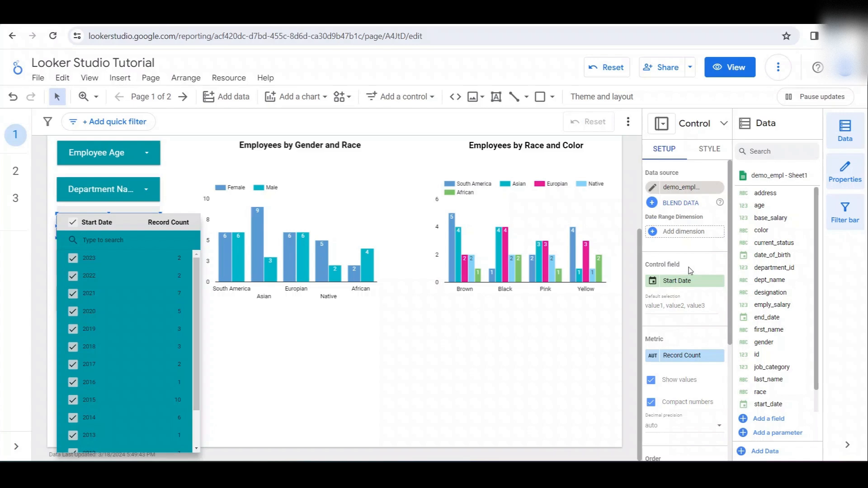
pyautogui.click(271, 347)
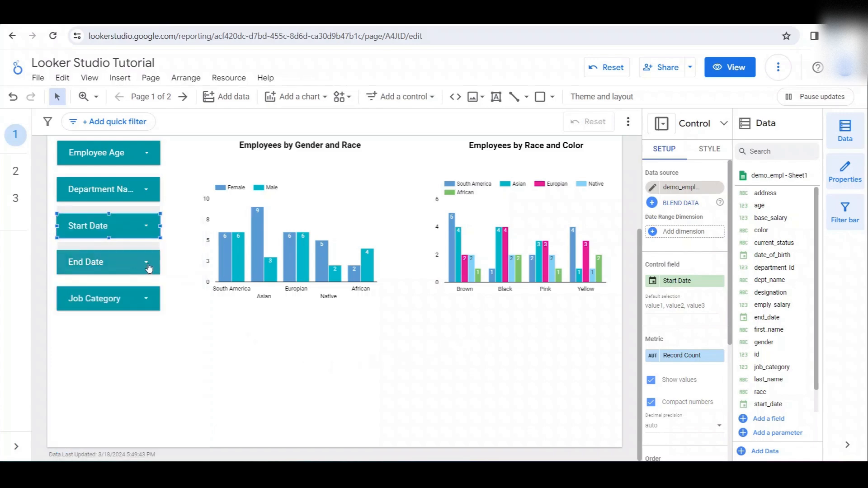
# - View the dates listed in the End Date filter and the values listed in the Job Category filter
pyautogui.click(148, 266)
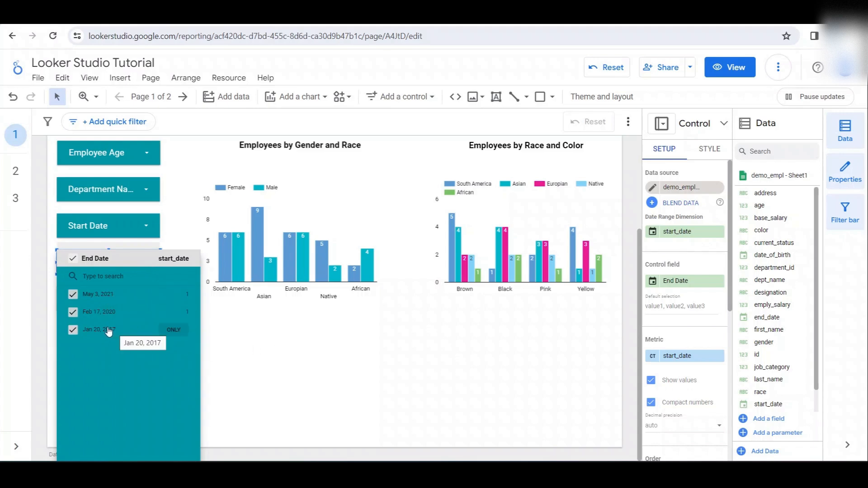
pyautogui.click(251, 322)
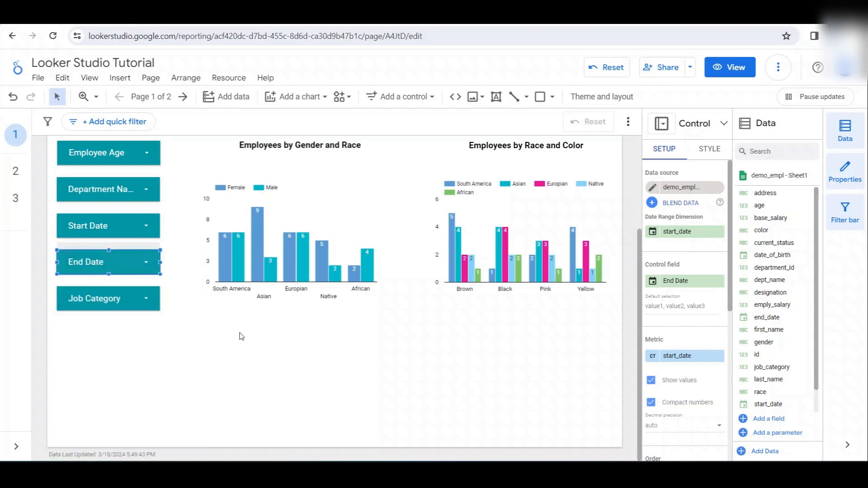
pyautogui.click(135, 299)
pyautogui.scroll(3, 146, 383)
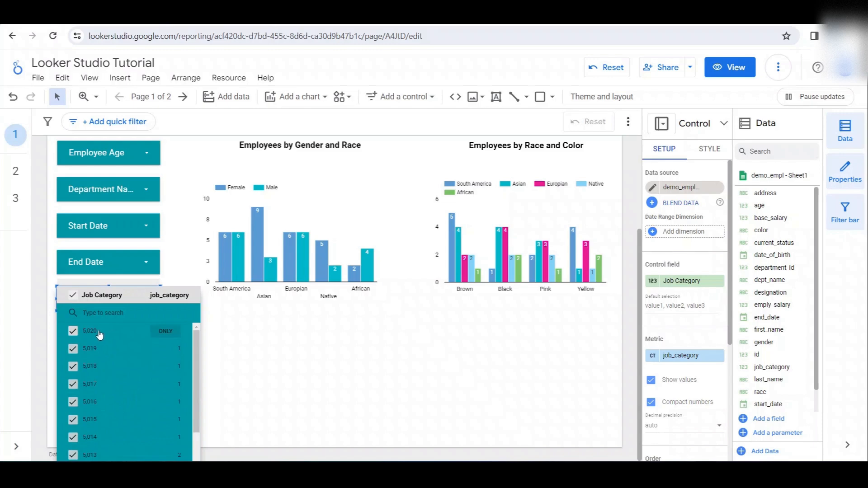
pyautogui.scroll(-4, 99, 332)
pyautogui.click(265, 352)
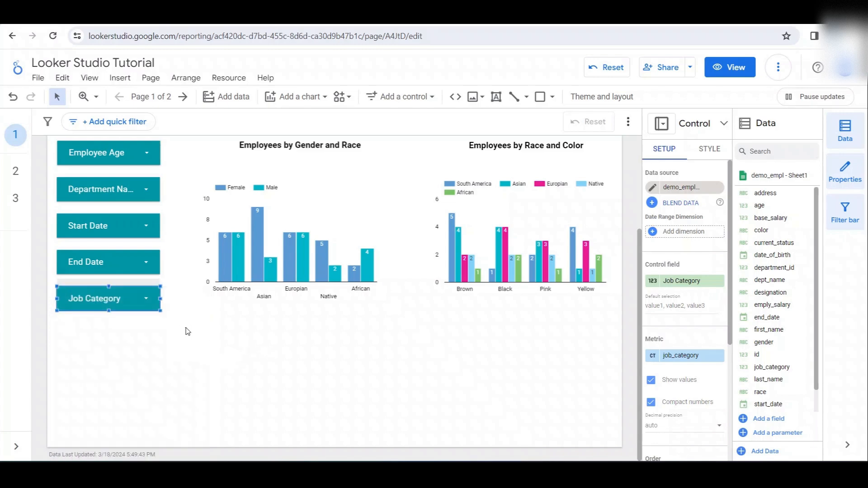
# - Deselect the Job Category control and expand the report's page navigation to show the page names
pyautogui.click(188, 331)
pyautogui.scroll(3, 198, 325)
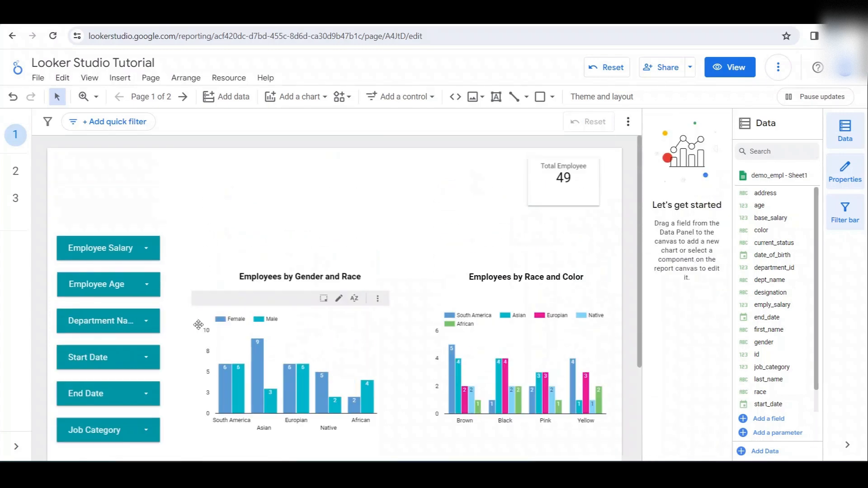
pyautogui.click(17, 446)
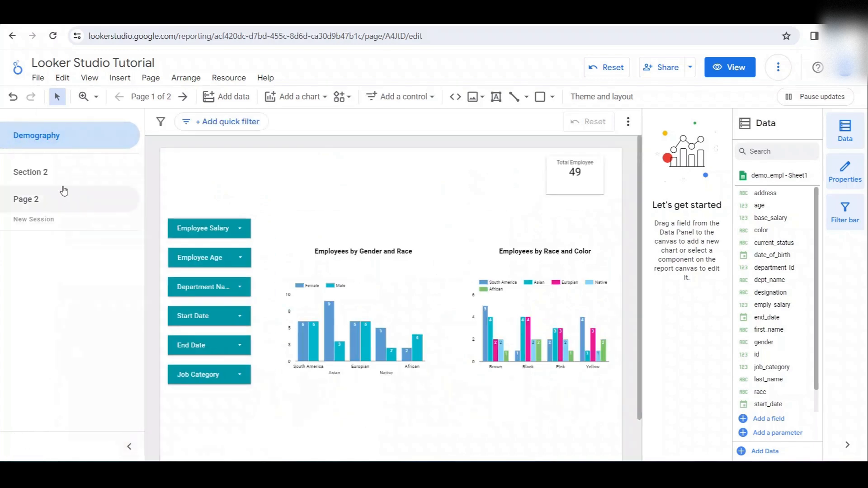